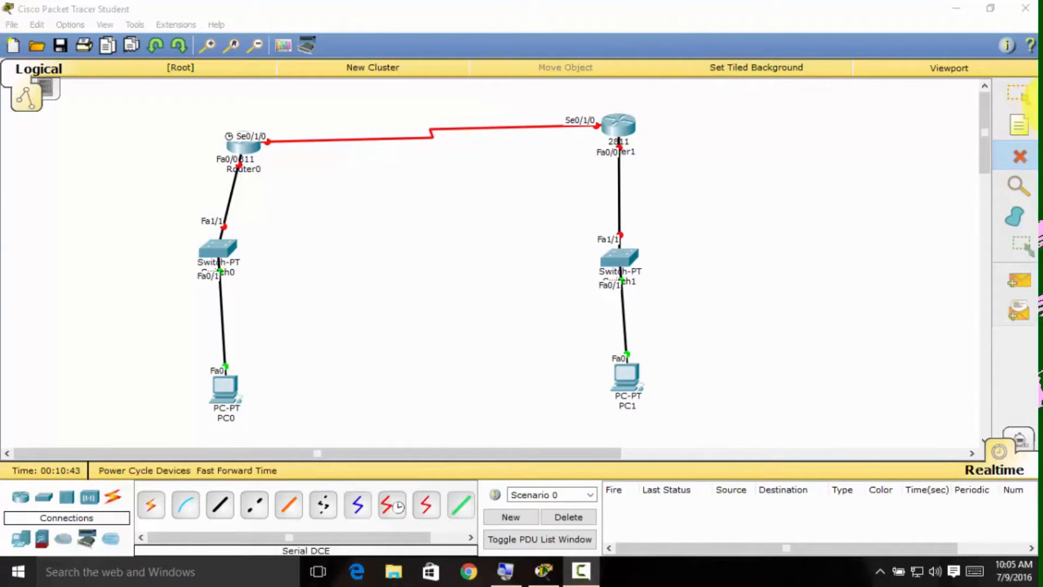
click(1013, 129)
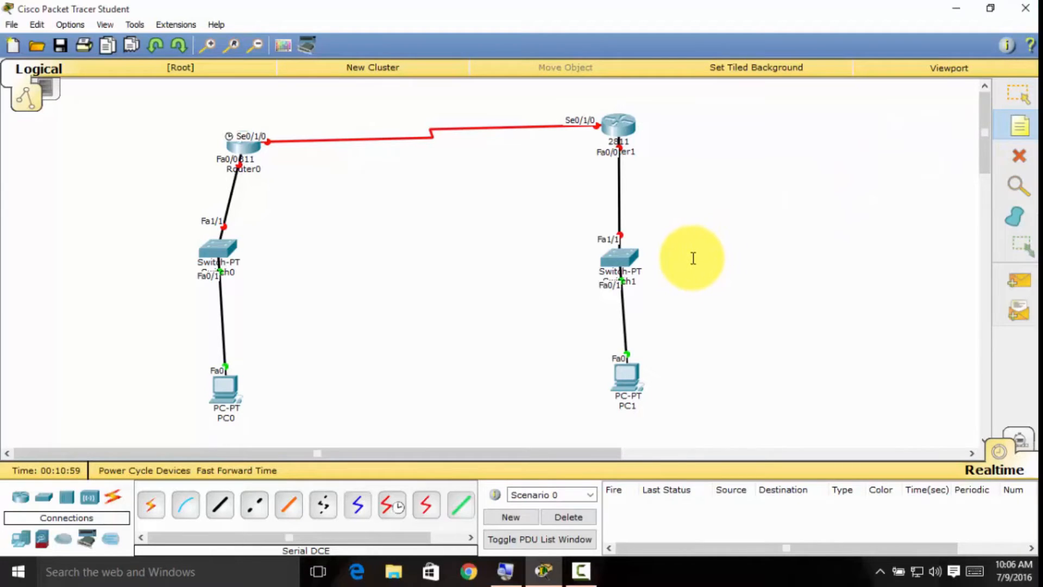
click(692, 234)
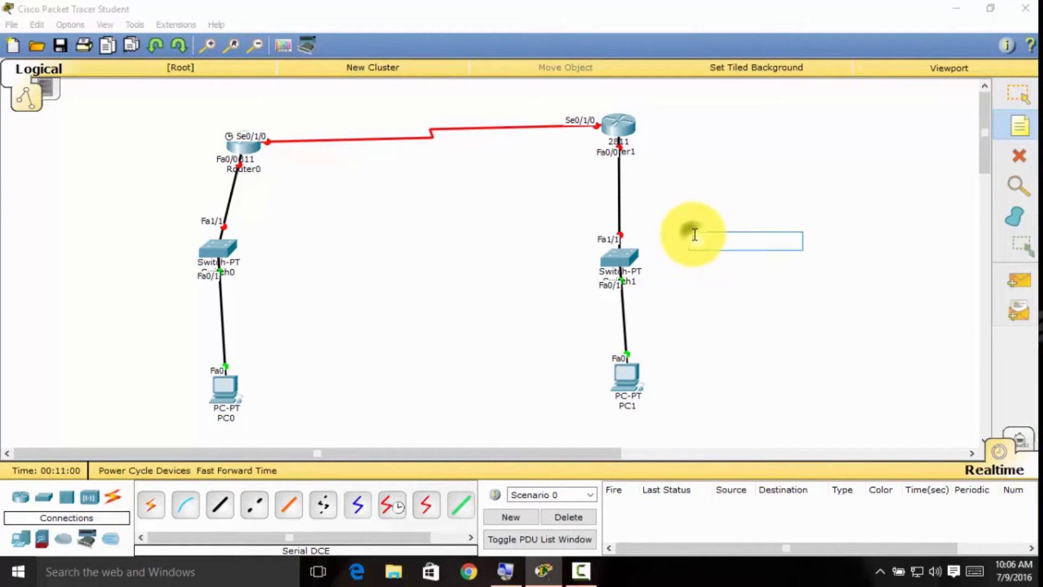
text(N)
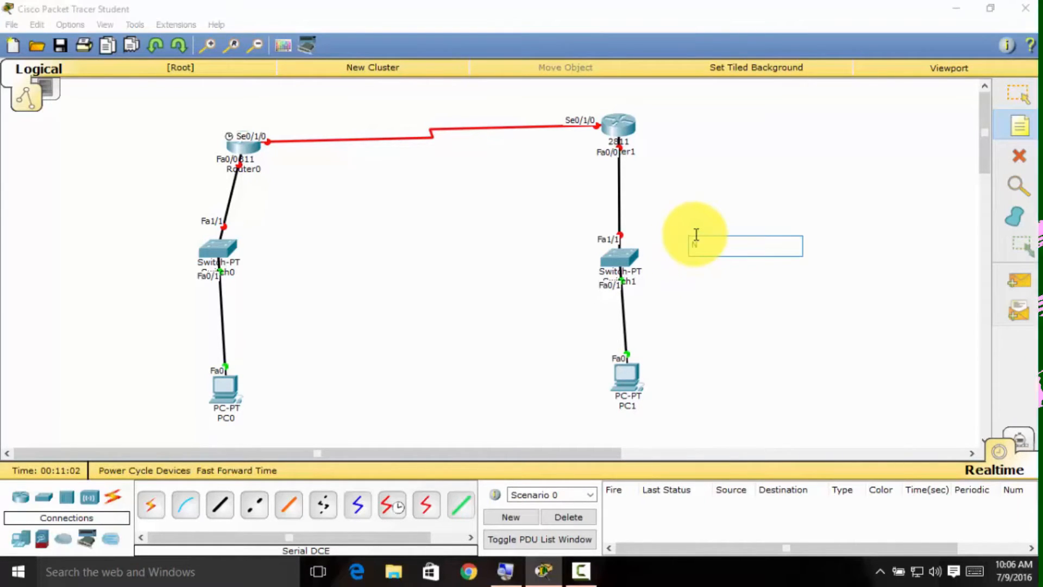
key(BackSpace)
key(BackSpace)
Place a two-line note reading "Network address" and "192.168.0.0" beside Switch0.
click(99, 237)
text(Network address)
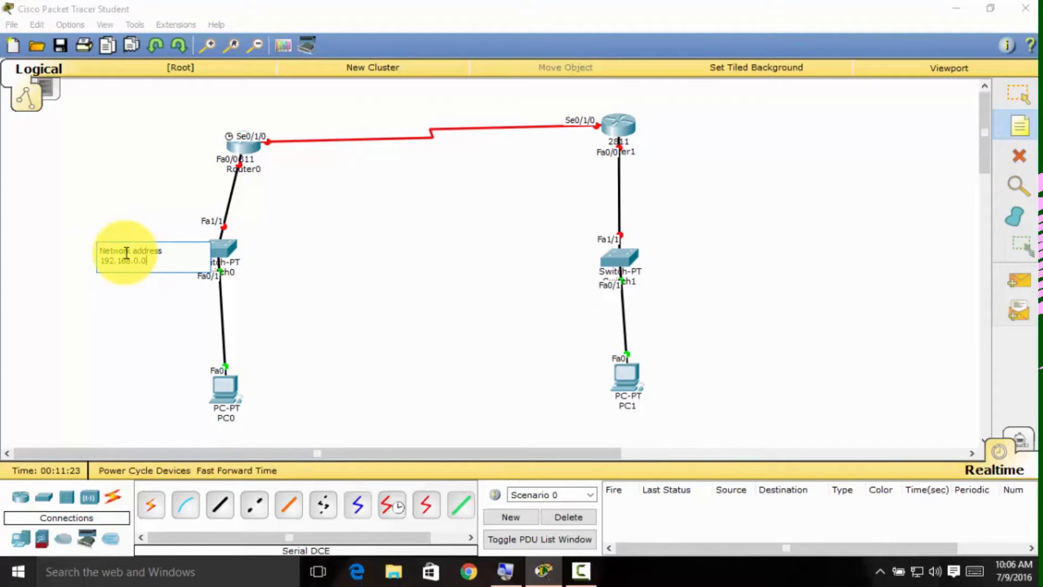
click(98, 345)
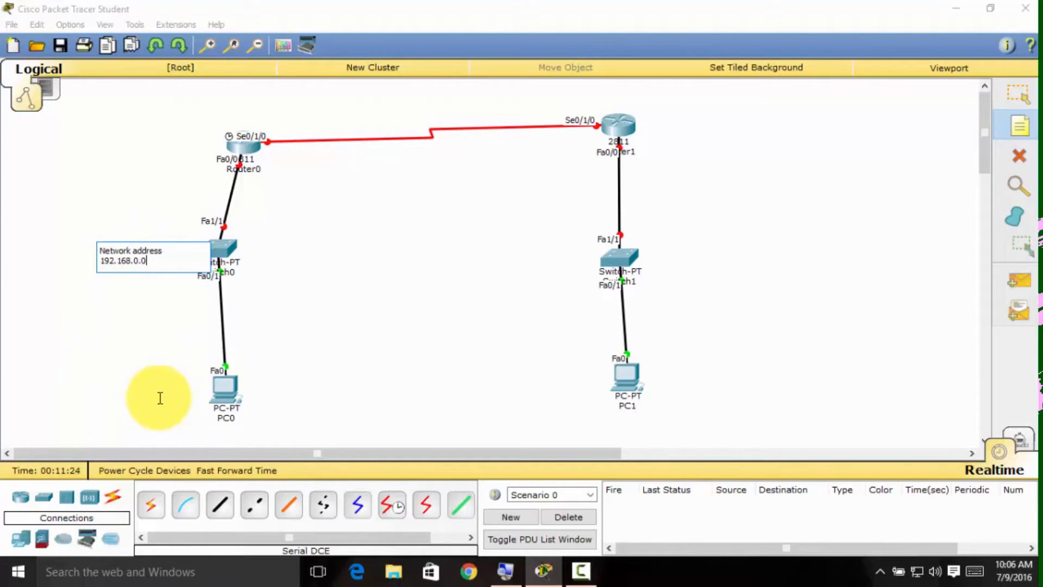
Place a two-line note reading "Network address" and "192.168.1.0" beside Switch1.
click(691, 249)
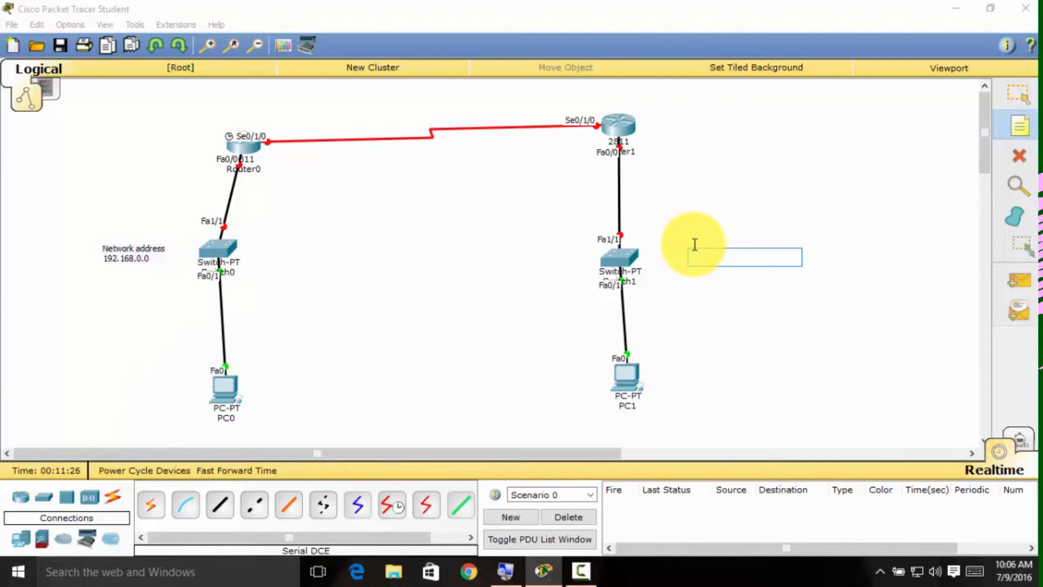
text(Network address)
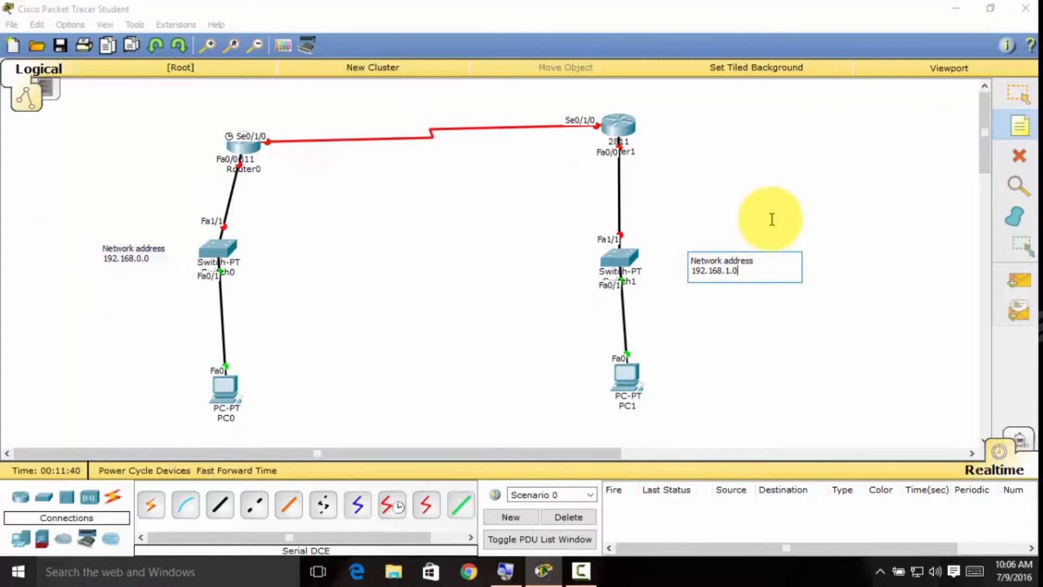
click(987, 125)
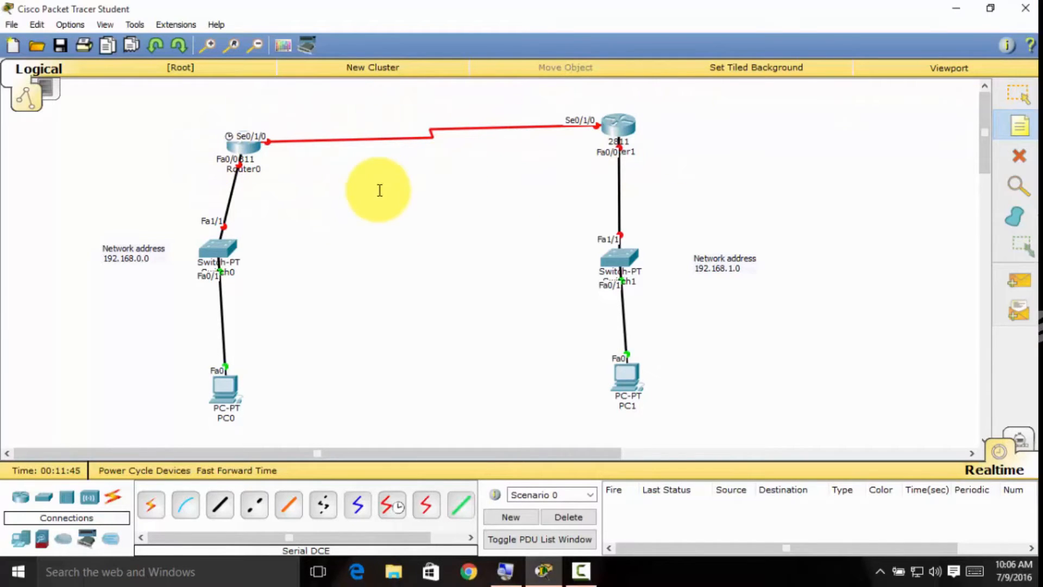
Add a two-line note reading "Network address" and "192.168.2.0" below the serial link between the routers.
click(363, 191)
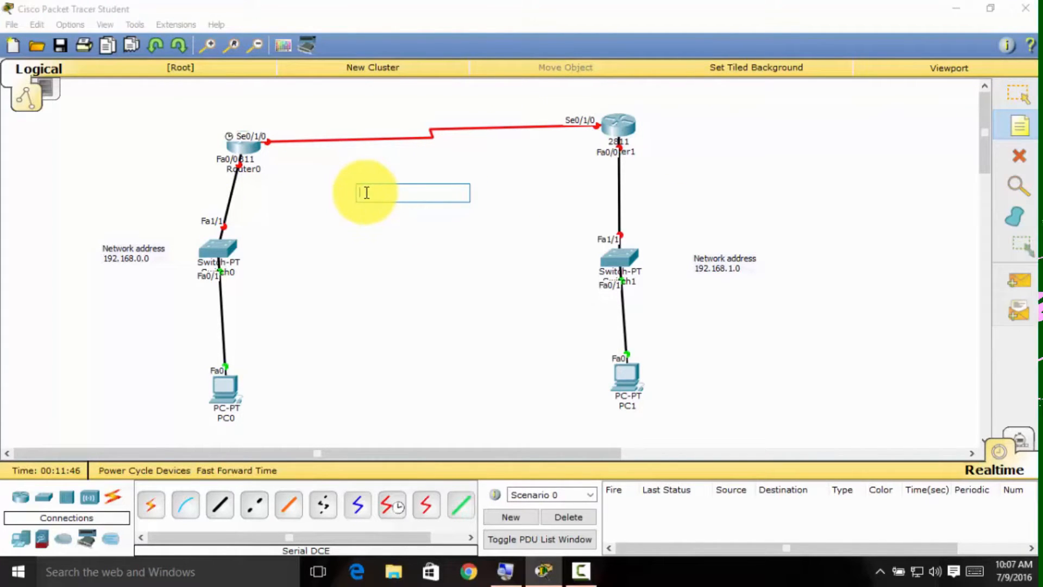
text(ne)
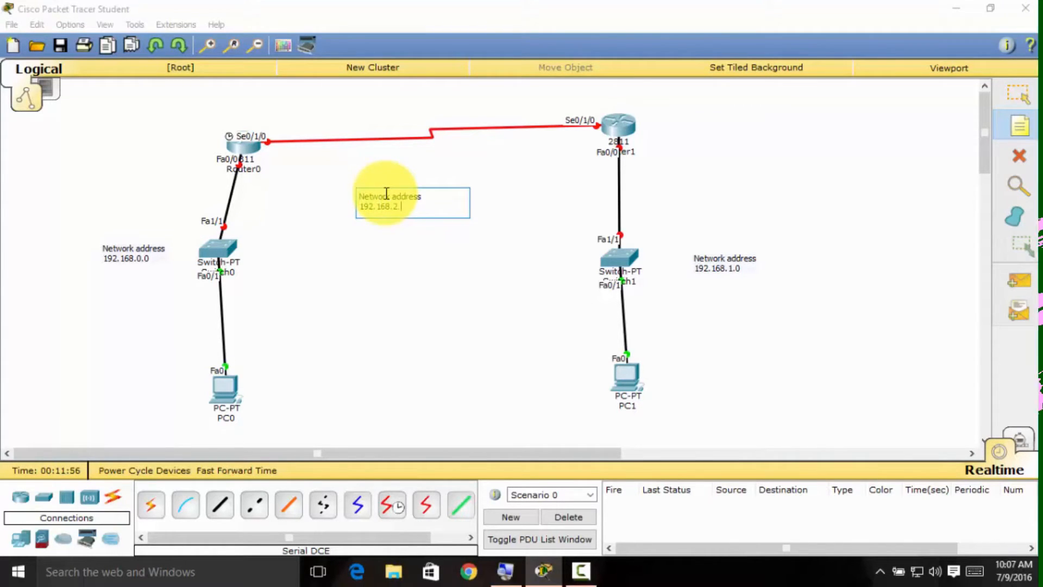
click(338, 111)
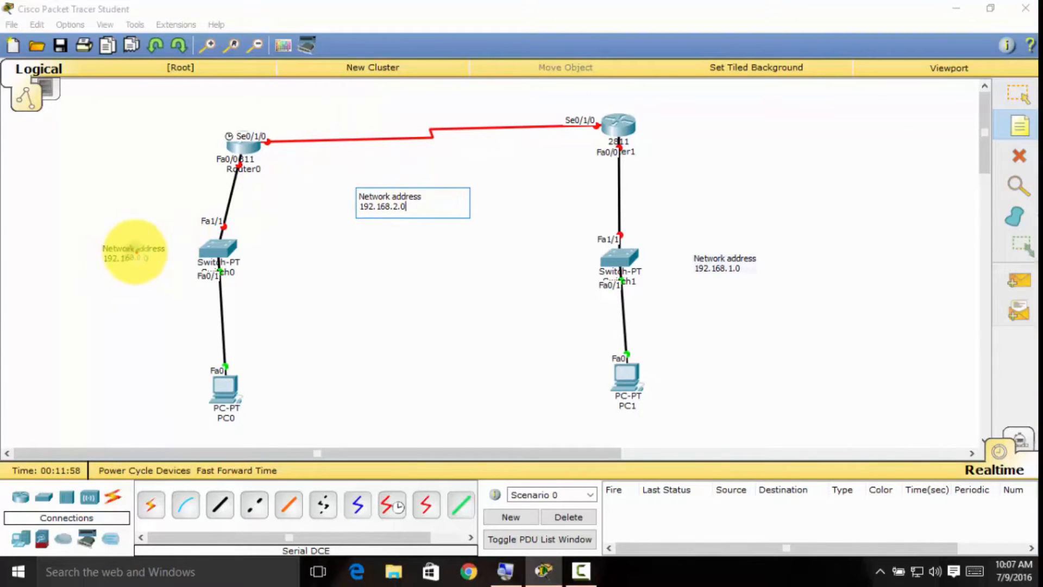
drag(135, 256, 158, 255)
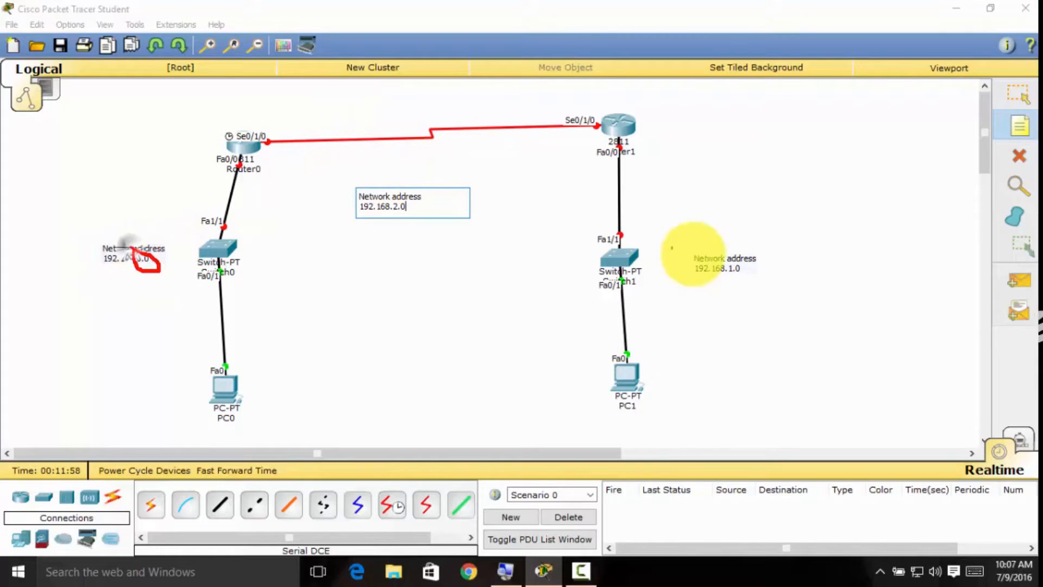
mouse_move(722, 272)
mouse_down()
mouse_move(737, 270)
mouse_move(726, 258)
mouse_up()
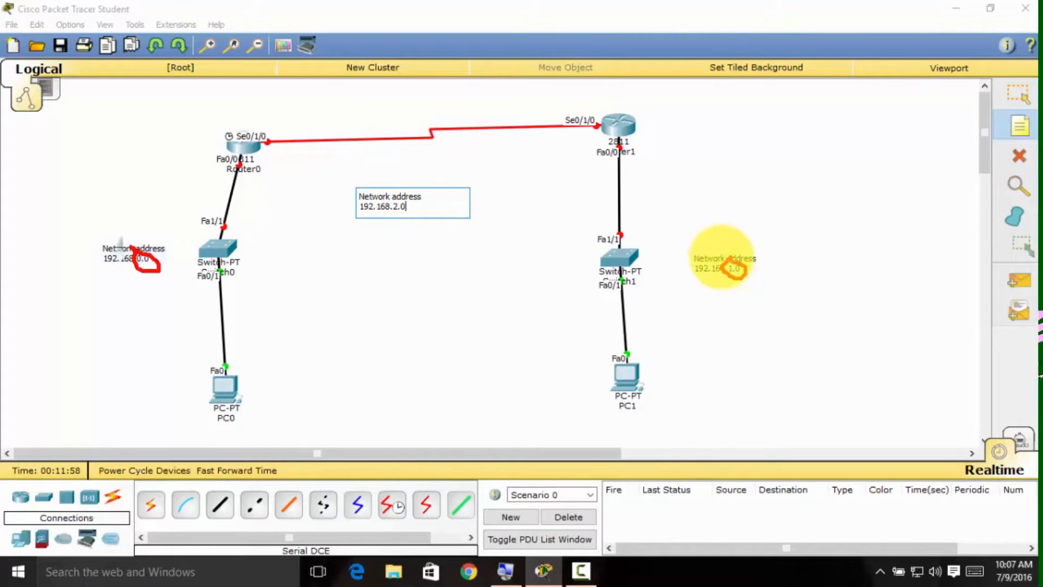
mouse_move(405, 193)
mouse_down()
mouse_move(409, 215)
mouse_move(391, 217)
mouse_move(396, 201)
mouse_up()
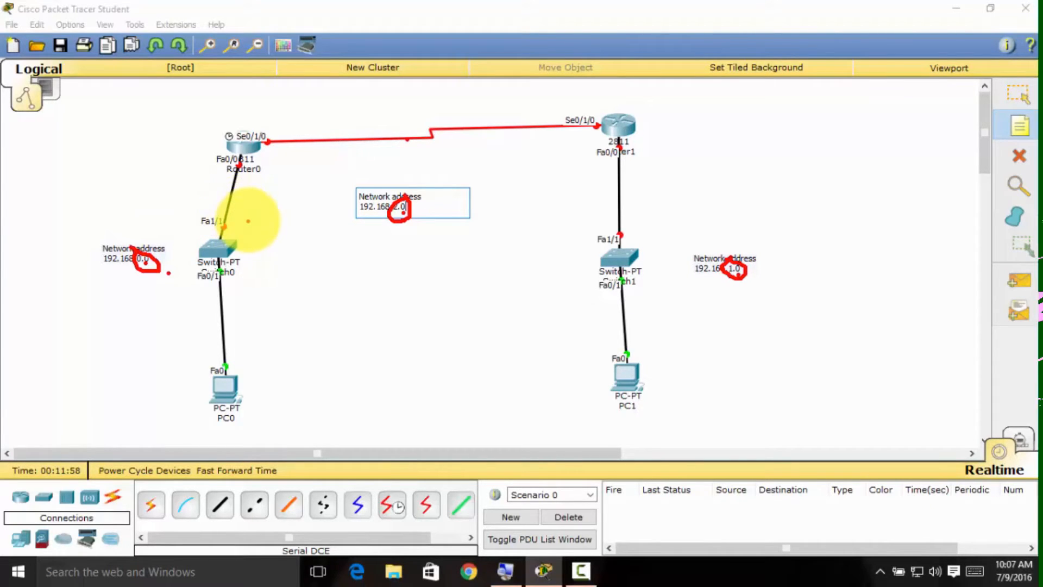
mouse_move(247, 210)
mouse_down()
mouse_move(93, 217)
mouse_move(113, 328)
mouse_move(288, 435)
mouse_move(247, 211)
mouse_up()
mouse_move(739, 212)
mouse_down()
mouse_move(565, 309)
mouse_move(787, 426)
mouse_move(782, 220)
mouse_up()
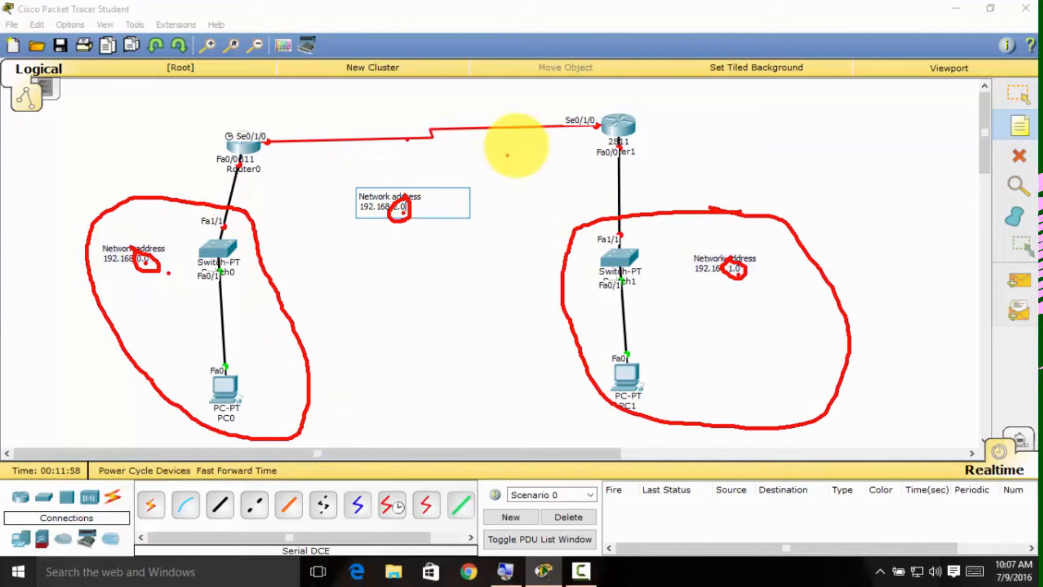
mouse_move(645, 107)
mouse_down()
mouse_move(379, 82)
mouse_move(188, 131)
mouse_move(377, 244)
mouse_move(570, 191)
mouse_move(633, 114)
mouse_up()
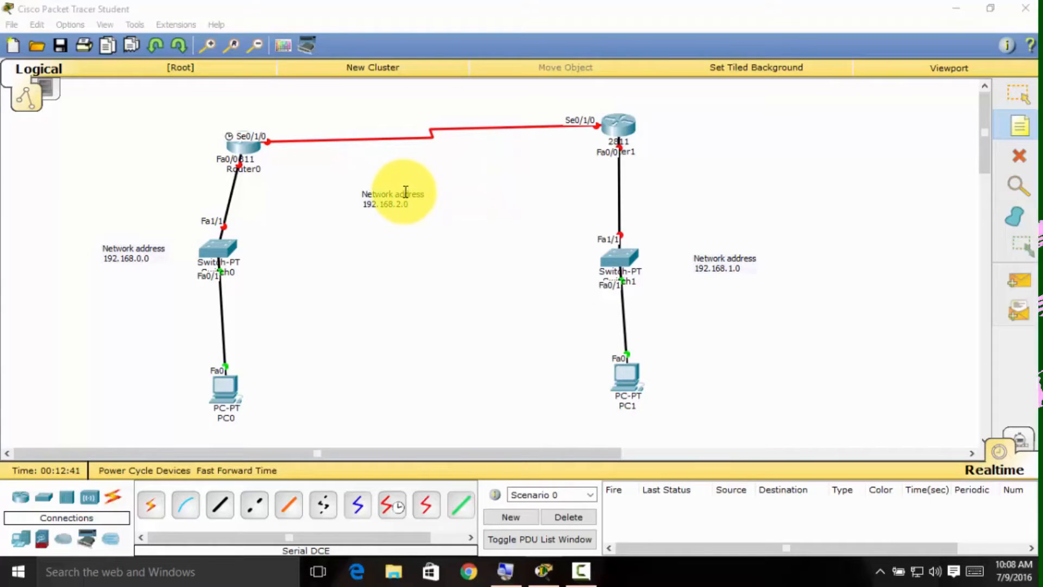
Move the 192.168.2.0 network note closer to the middle of the serial link, just beneath it.
click(1019, 101)
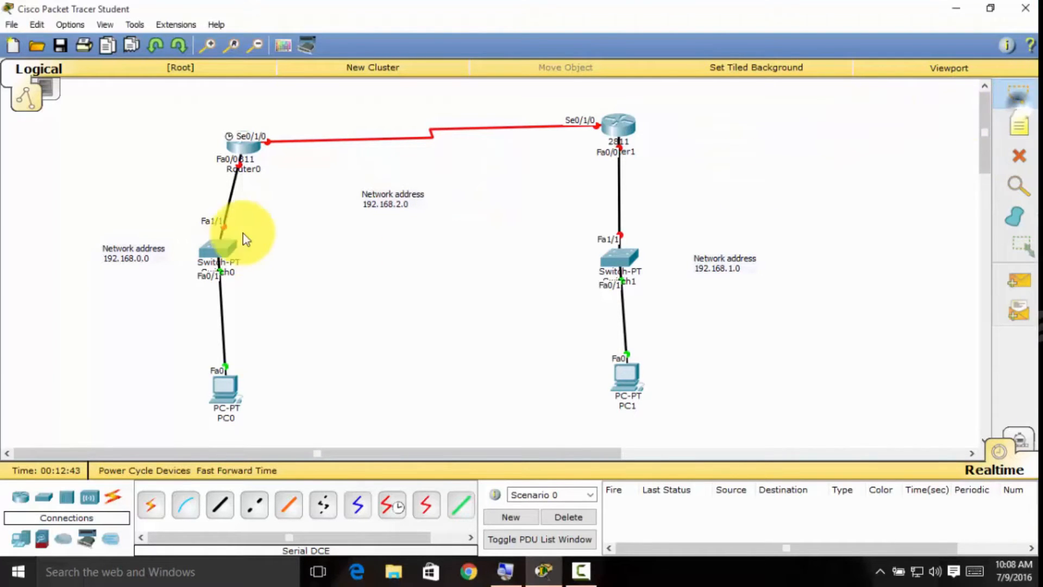
drag(383, 194, 413, 192)
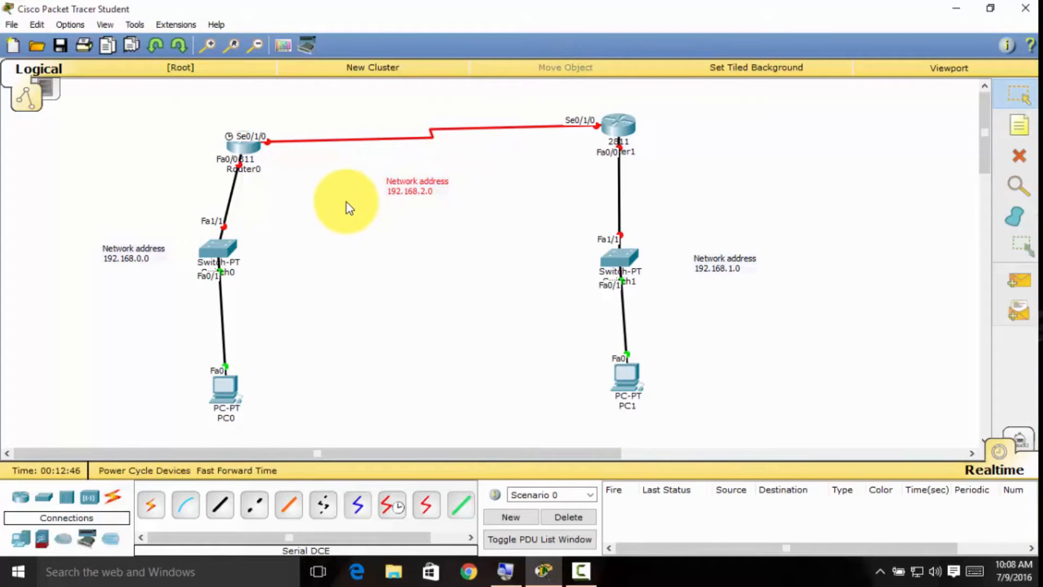
drag(411, 182, 420, 187)
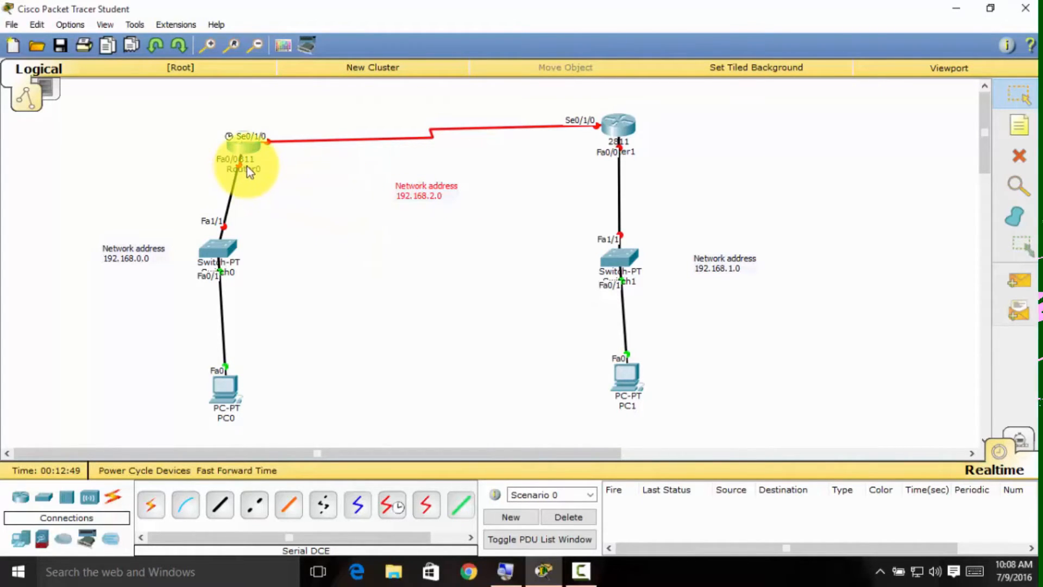
mouse_move(249, 152)
mouse_down()
mouse_move(205, 168)
mouse_move(259, 179)
mouse_move(253, 163)
mouse_up()
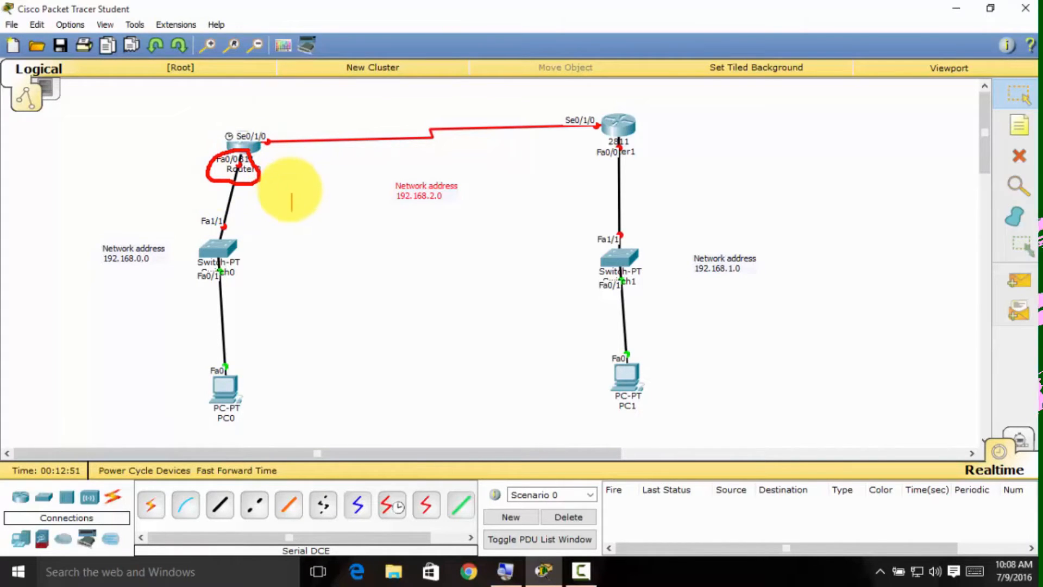
key(Escape)
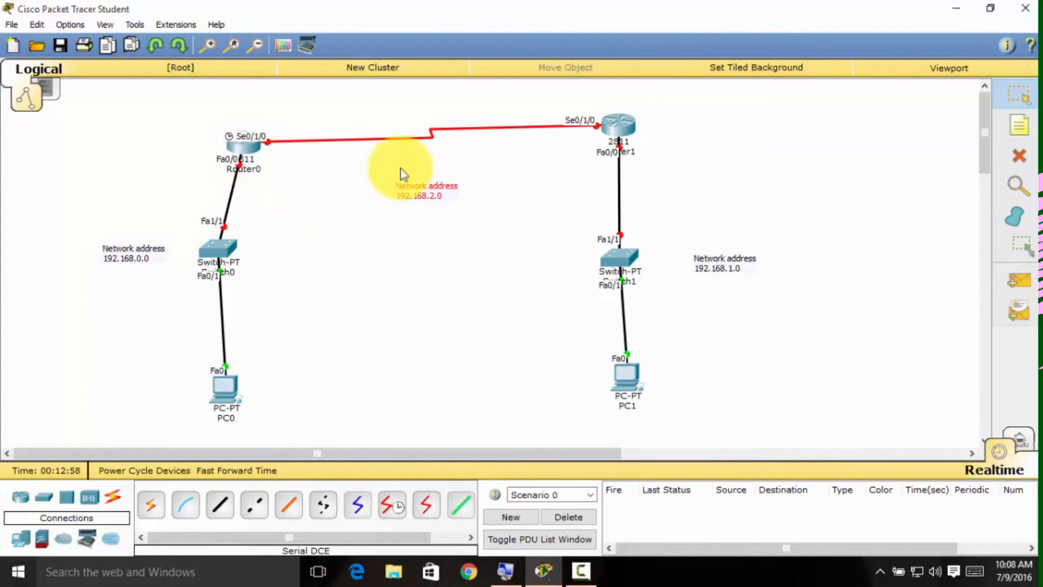
Label Router0's Fa0/0 interface with a note reading "192.168.0.1" and finish placing notes.
click(1013, 125)
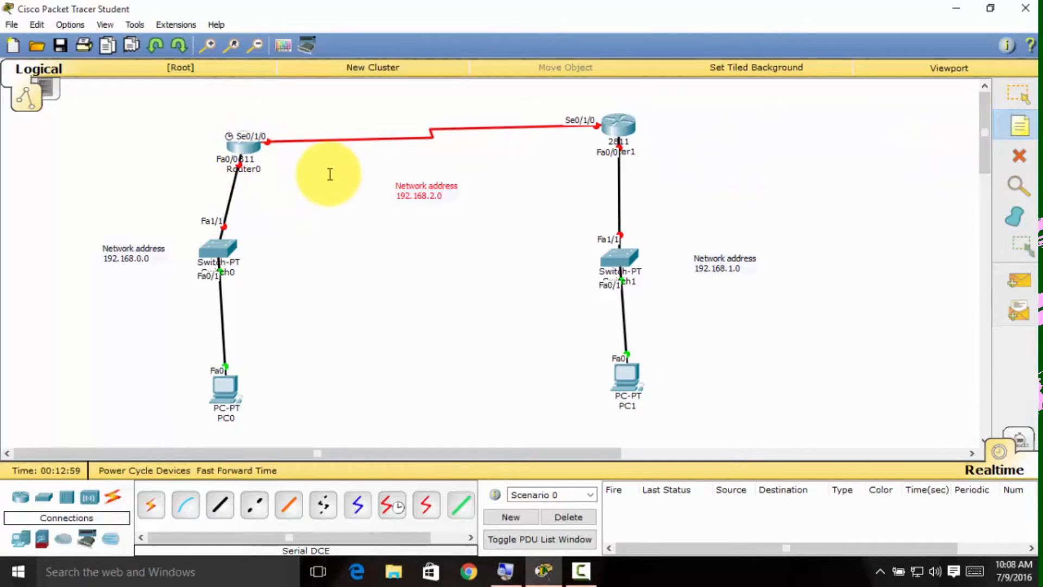
click(276, 168)
text(192.168.)
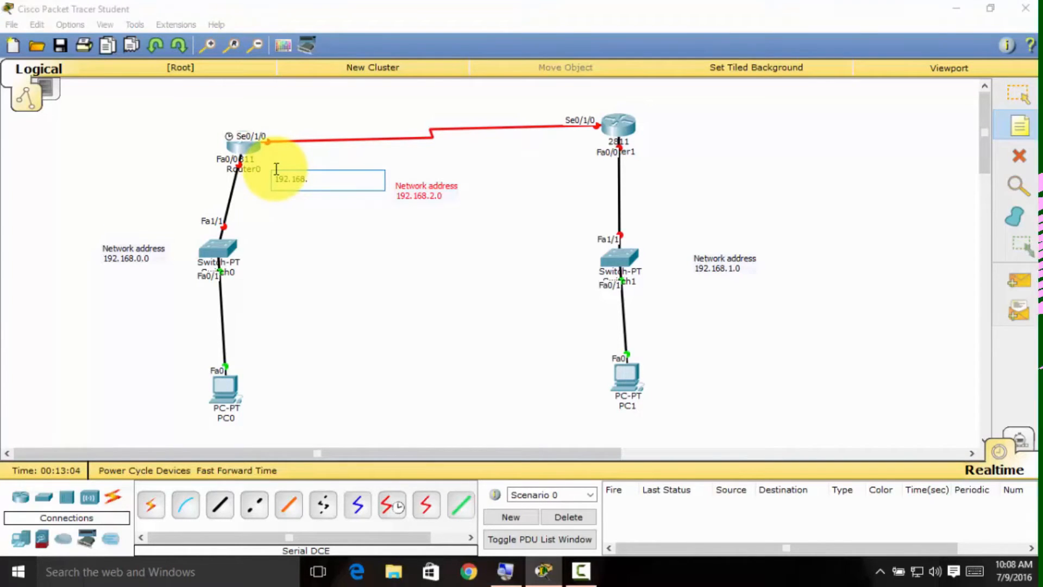
text(0)
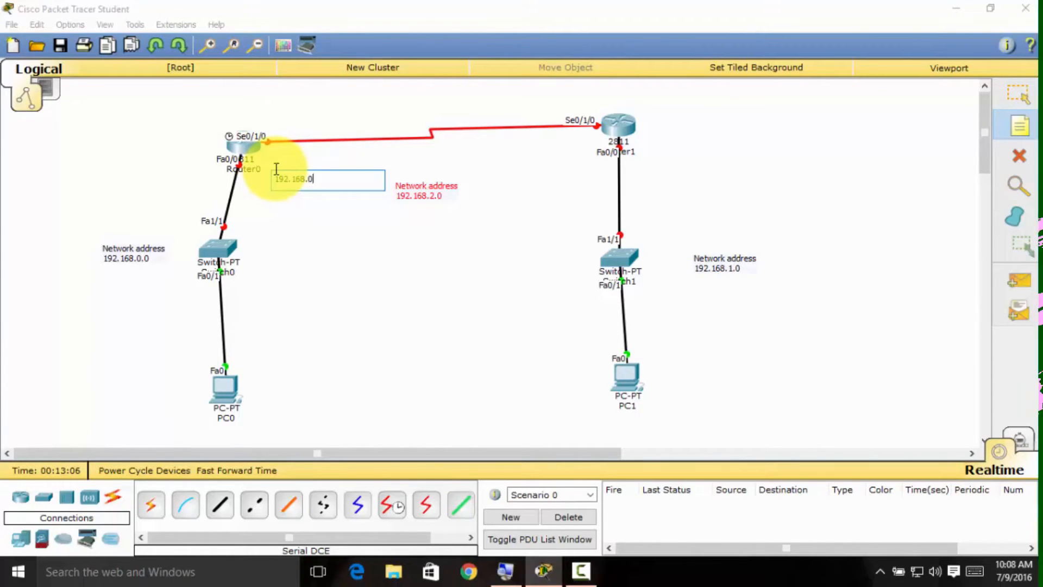
text(.1)
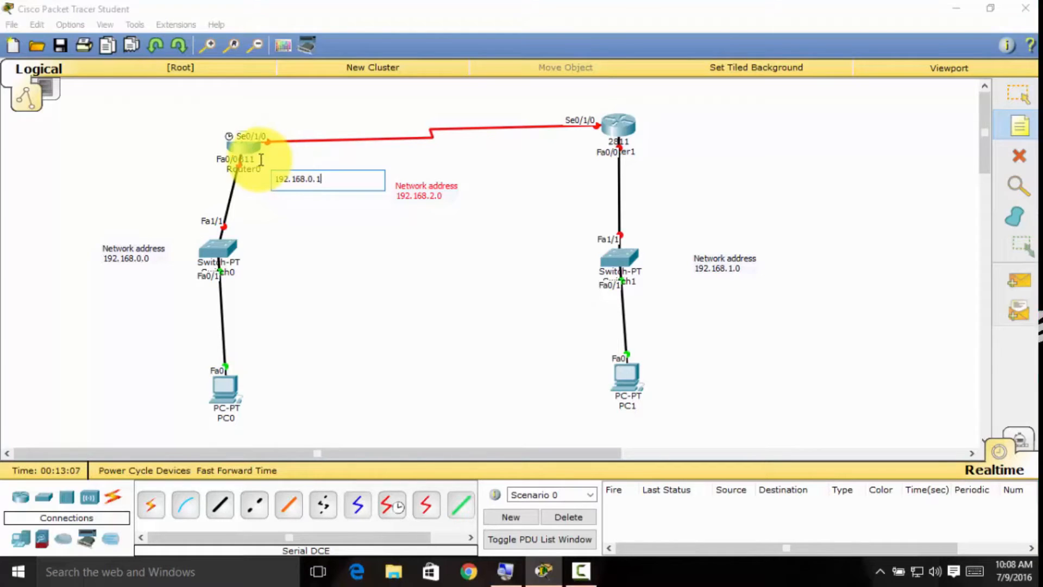
drag(321, 175, 307, 178)
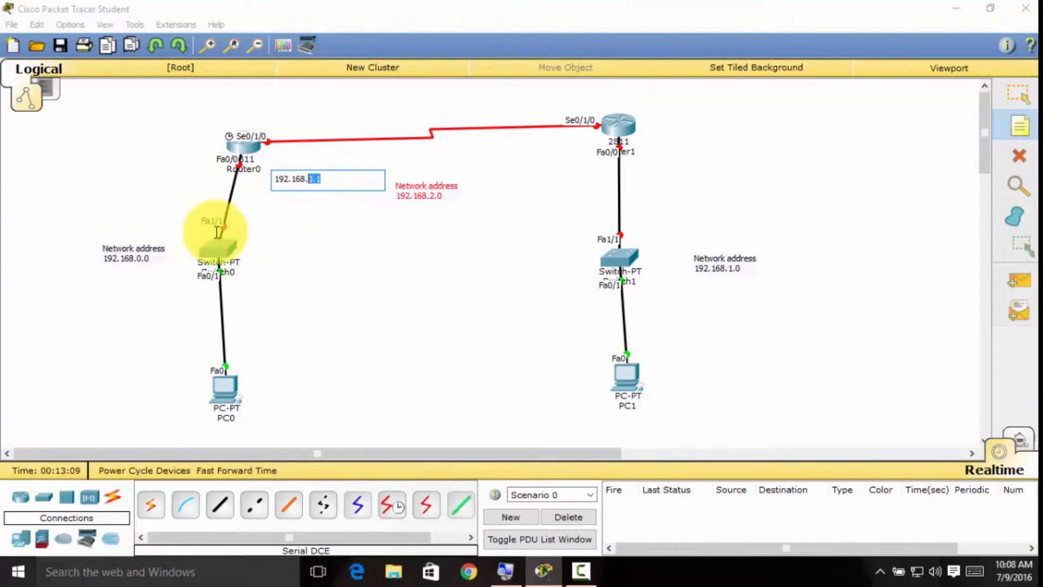
click(140, 257)
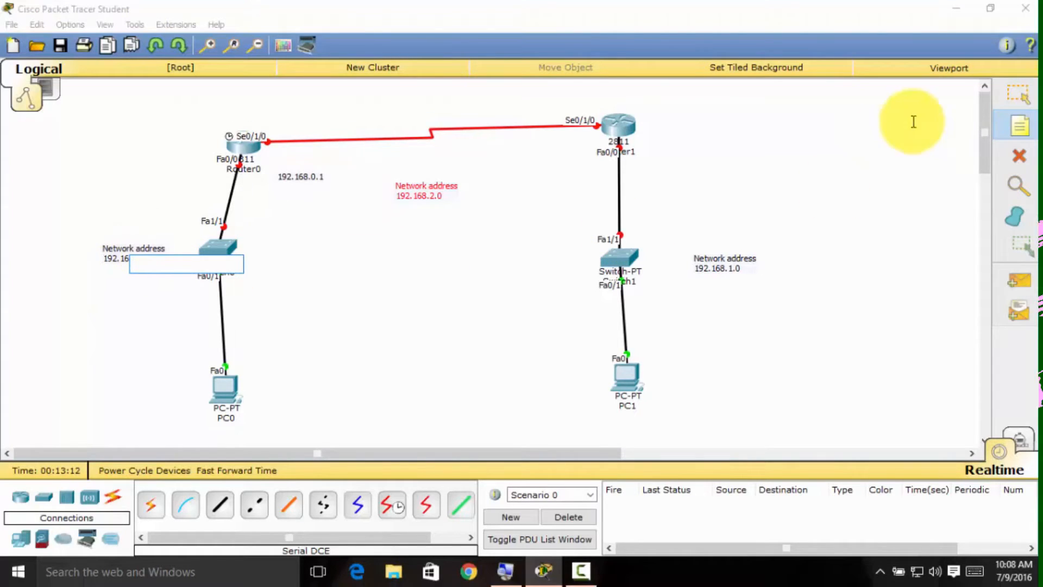
click(1014, 105)
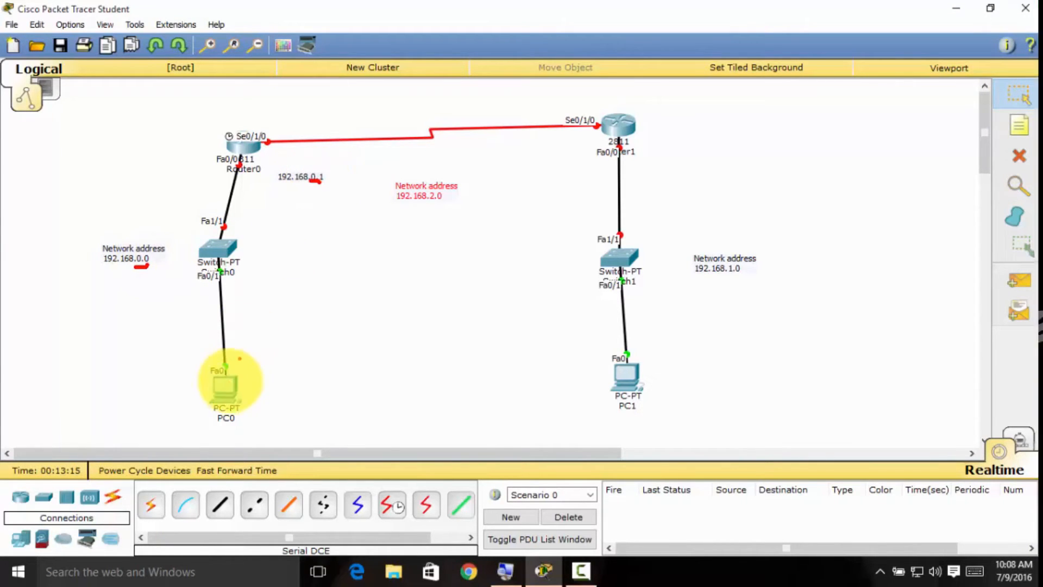
drag(225, 438, 247, 431)
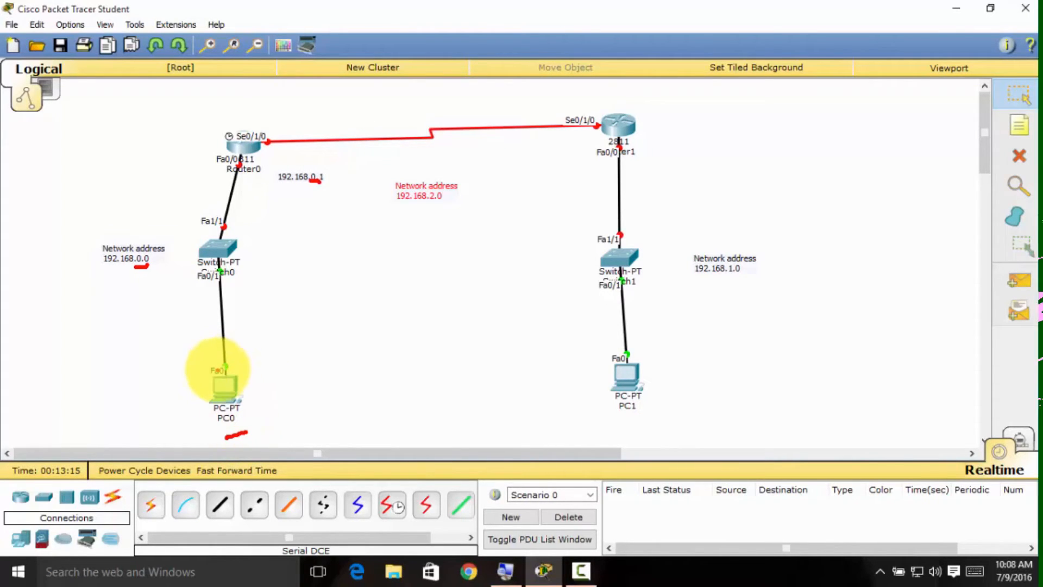
key(Escape)
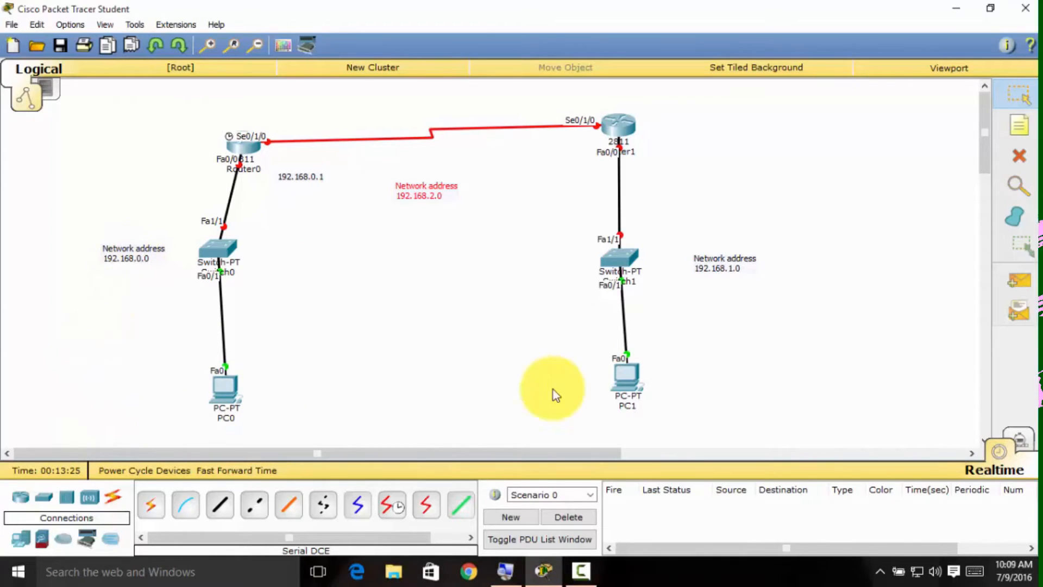
Place a note reading "192.168.0.2" directly below PC0.
click(1003, 136)
click(225, 432)
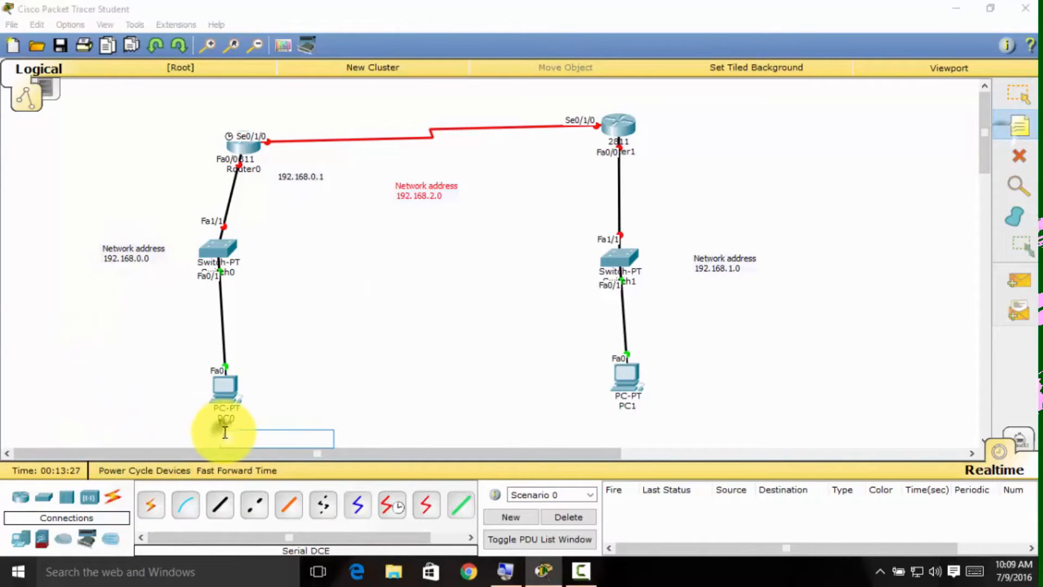
text(192.168.0.2)
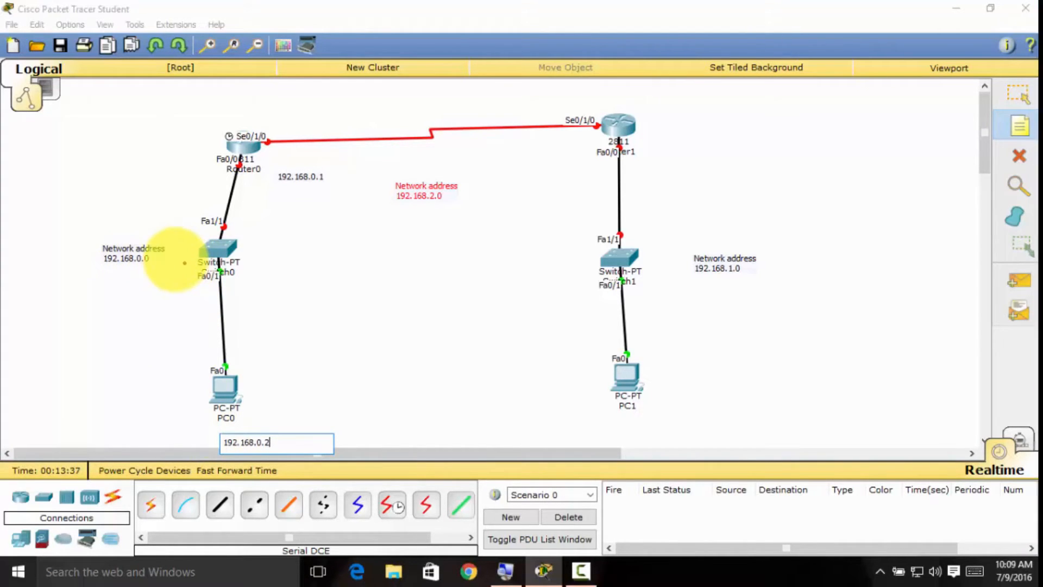
drag(138, 266, 150, 267)
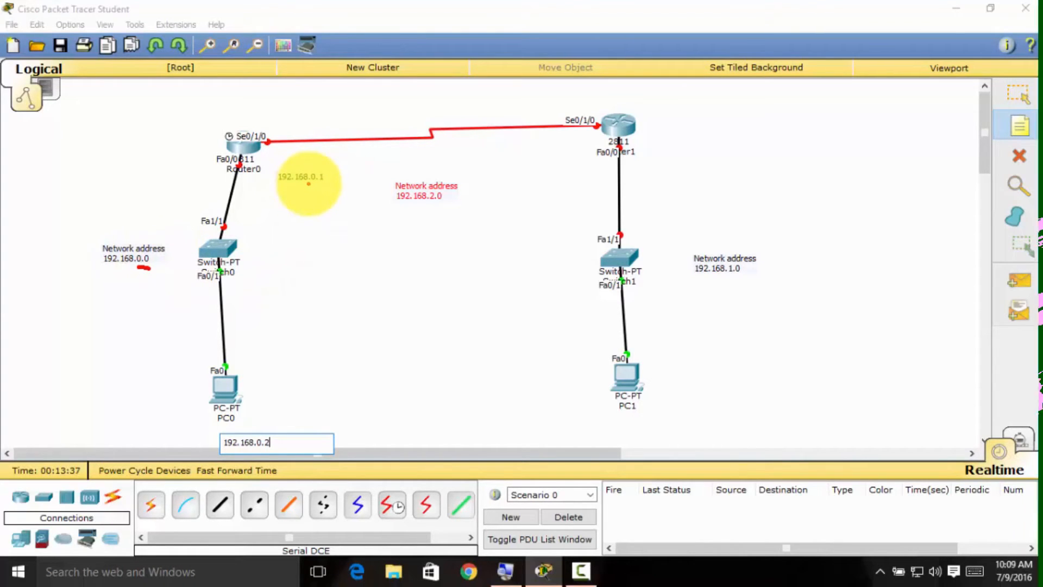
drag(321, 185, 324, 185)
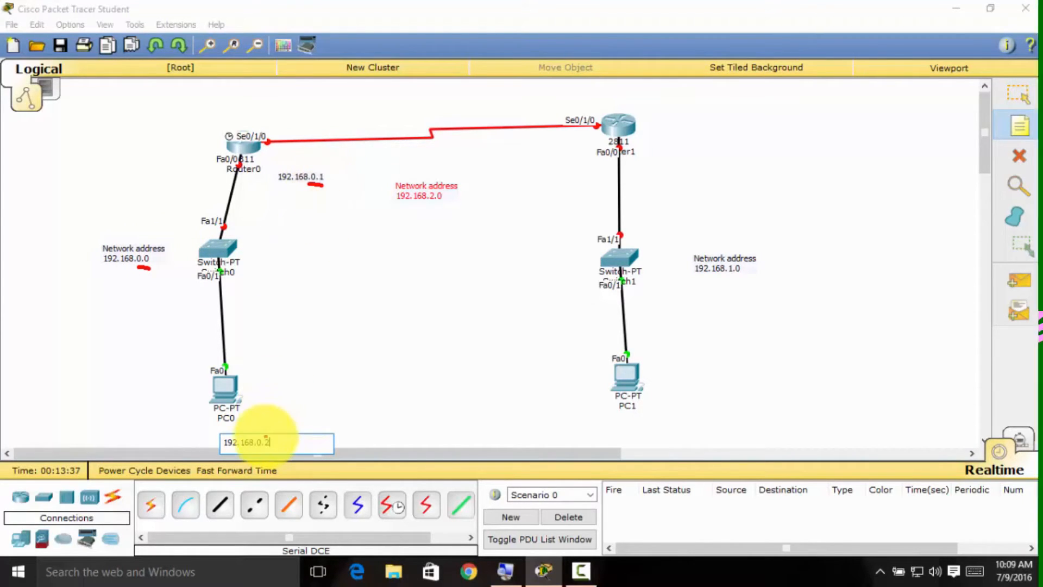
drag(256, 447, 270, 443)
mouse_move(242, 170)
mouse_down()
mouse_move(125, 209)
mouse_move(82, 377)
mouse_up()
mouse_move(139, 422)
mouse_down()
mouse_move(396, 326)
mouse_move(279, 144)
mouse_move(226, 163)
mouse_up()
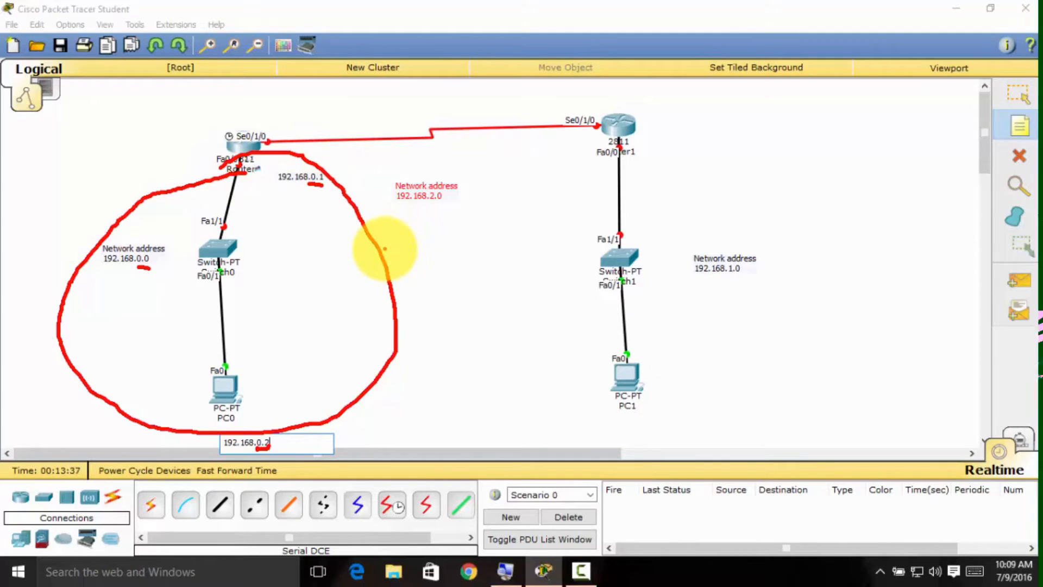
Label Router1's Fa0/0 interface with a note reading "192.168.1.1" and finish placing notes.
key(Escape)
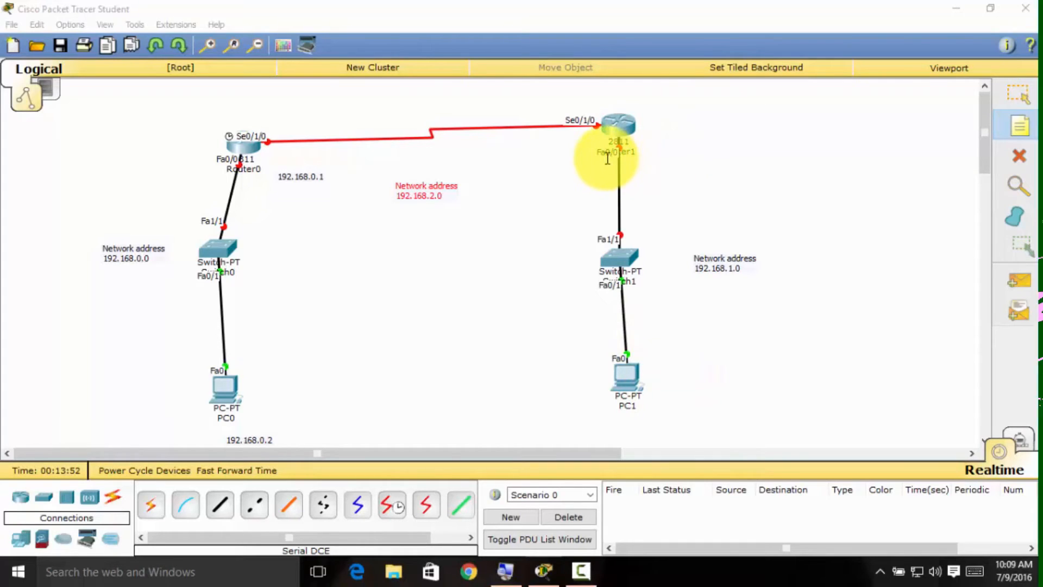
click(652, 168)
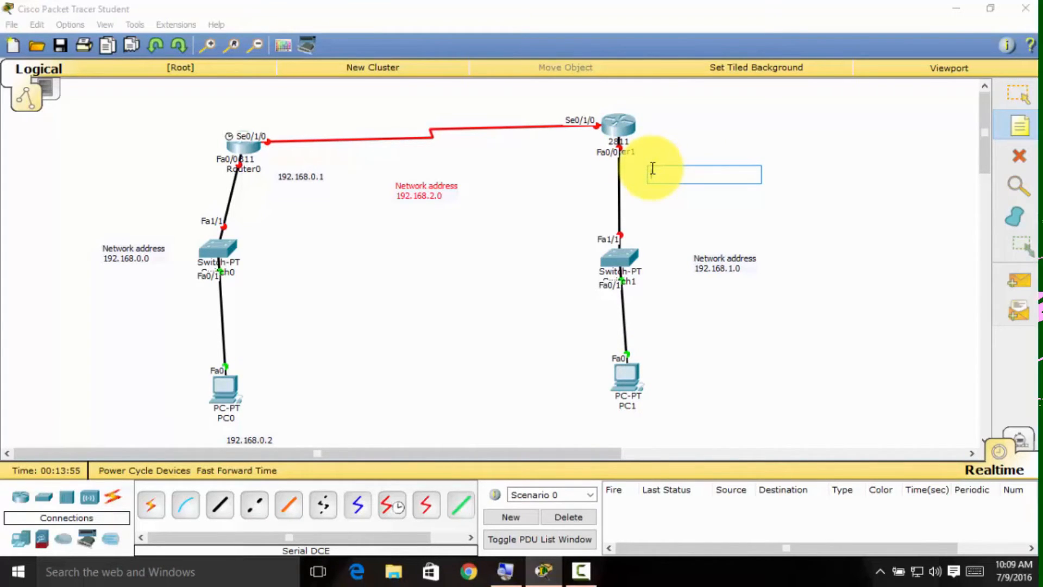
text(192.168.1.1)
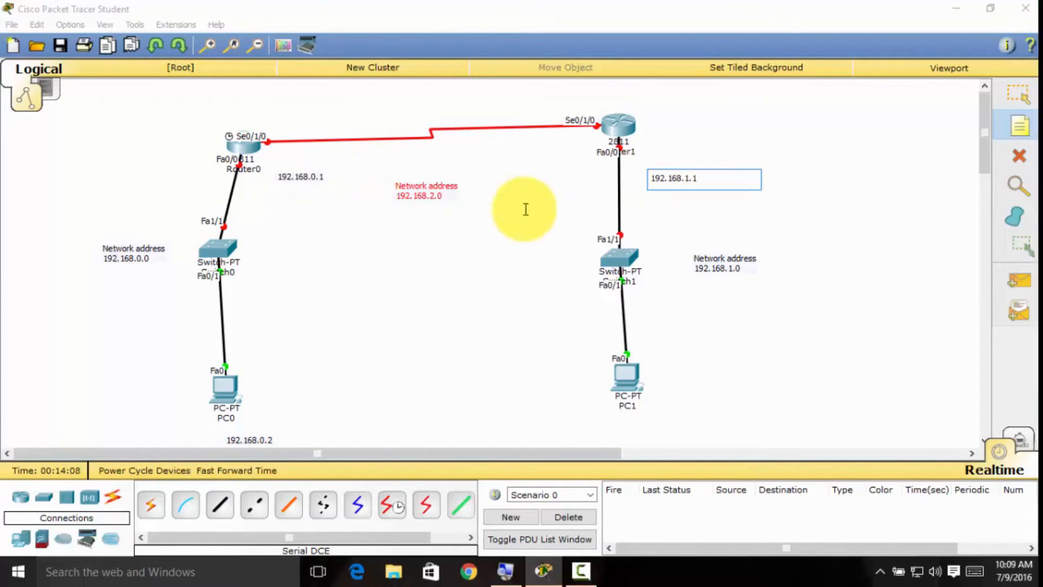
click(732, 269)
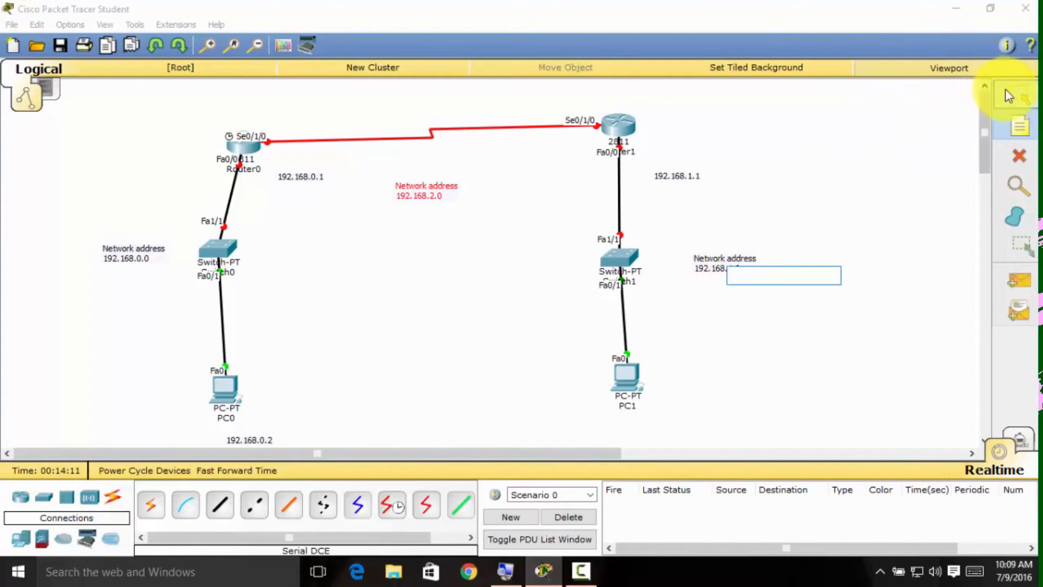
click(1017, 94)
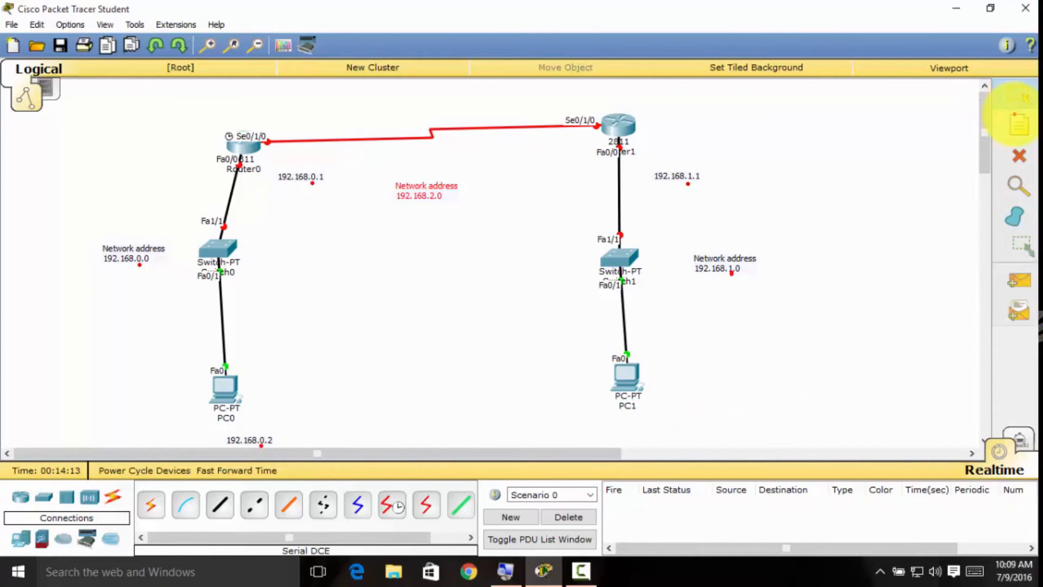
Place a note reading "192.168.1.2" beside PC1 and finish placing notes.
click(1014, 129)
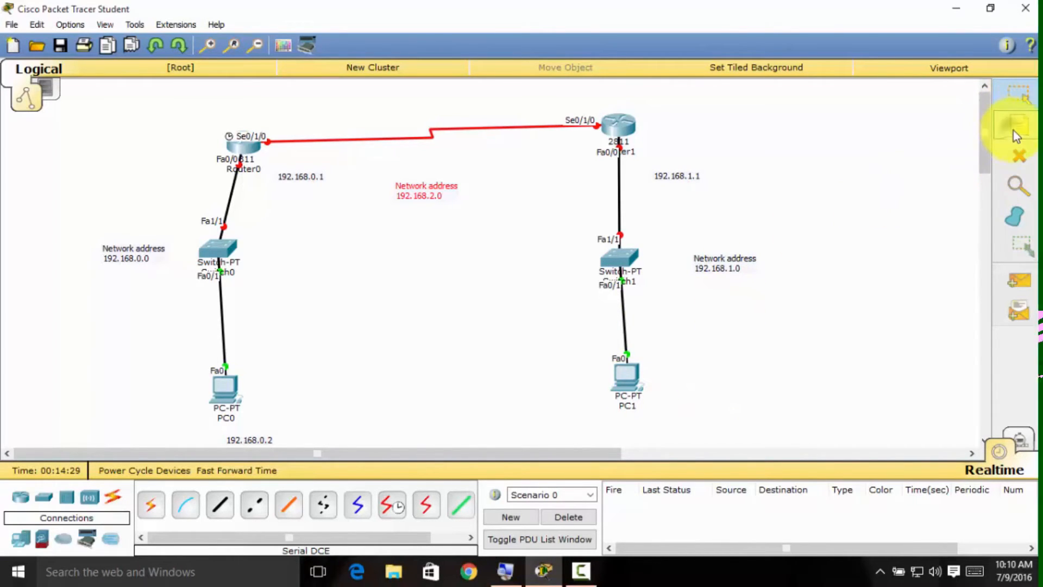
click(677, 384)
text(192.168.1.2)
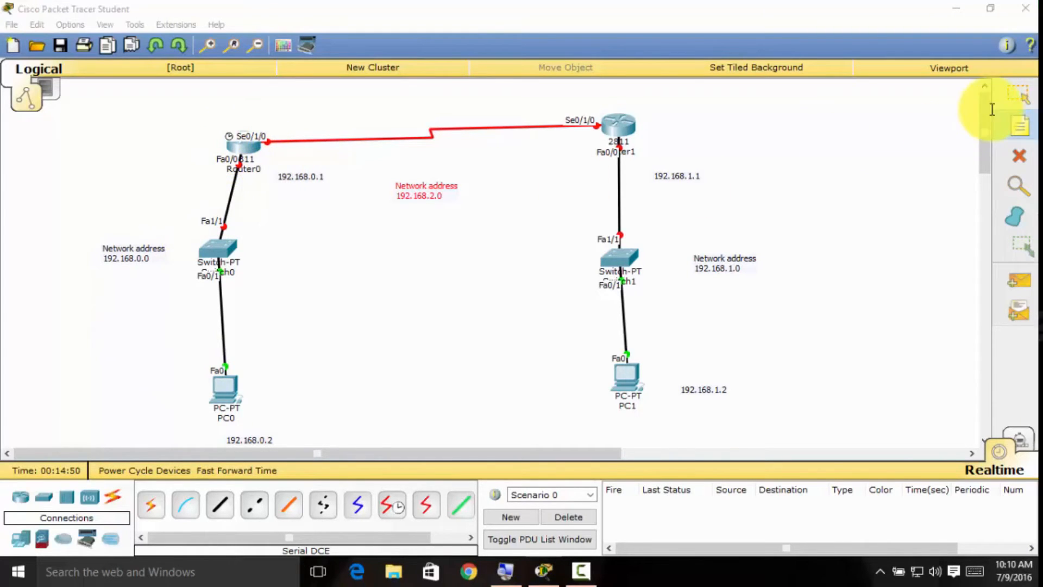
click(1018, 96)
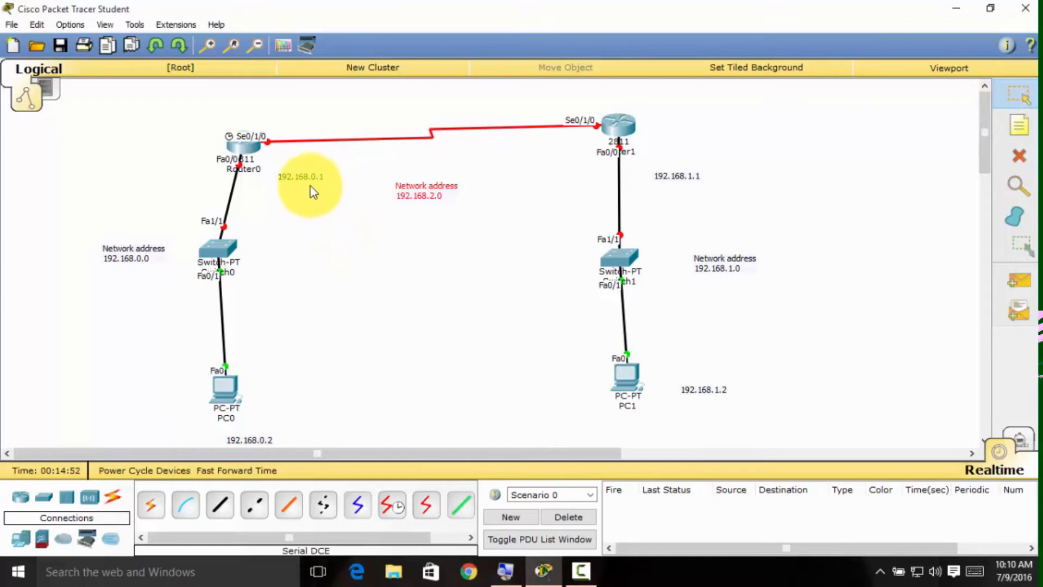
Move the 192.168.0.1 and 192.168.1.1 notes to the left of the black links, right by the Fa0/0 labels of Router0 and Router1.
drag(311, 183, 217, 186)
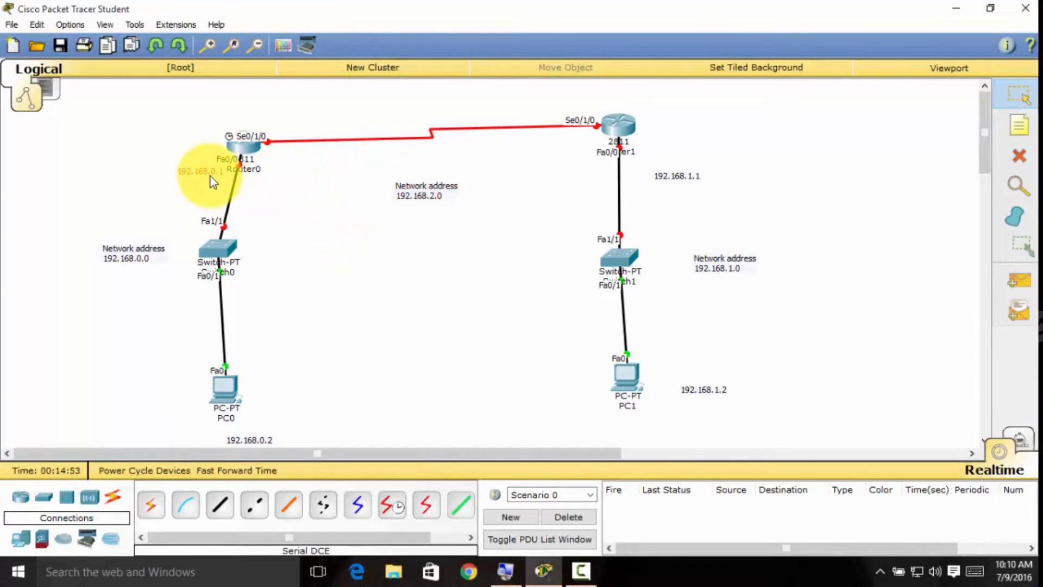
drag(670, 177, 597, 173)
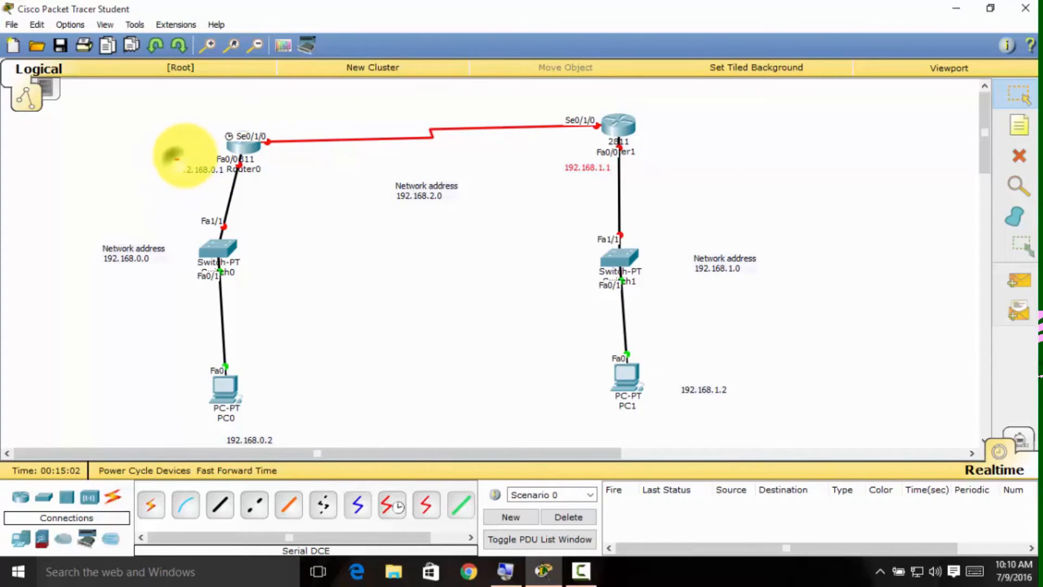
mouse_move(172, 155)
mouse_down()
mouse_move(232, 186)
mouse_move(282, 191)
mouse_up()
drag(549, 148, 652, 179)
drag(172, 176, 223, 179)
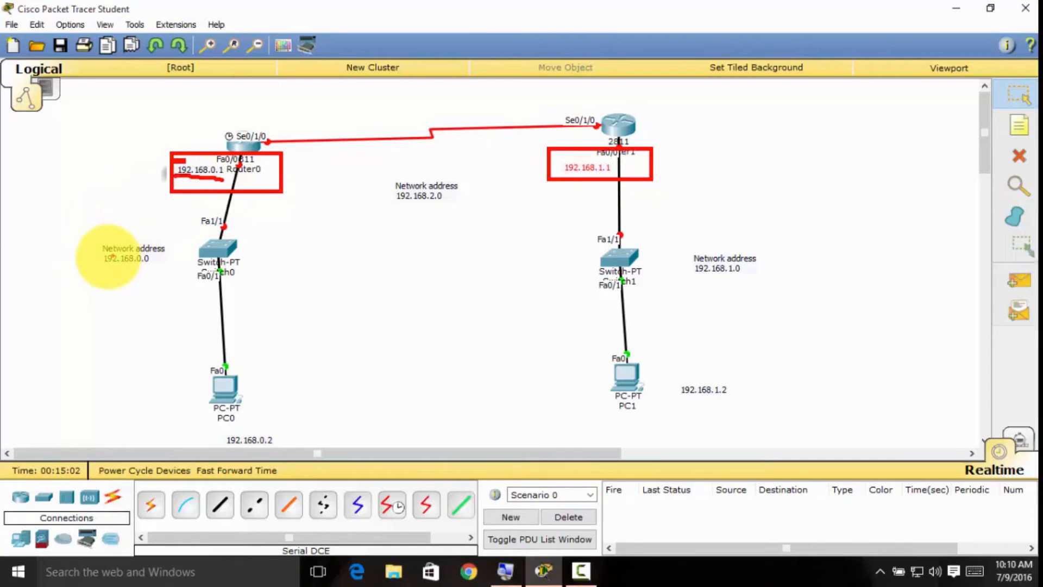
mouse_move(94, 234)
mouse_down()
mouse_move(163, 274)
mouse_move(177, 269)
mouse_up()
click(169, 217)
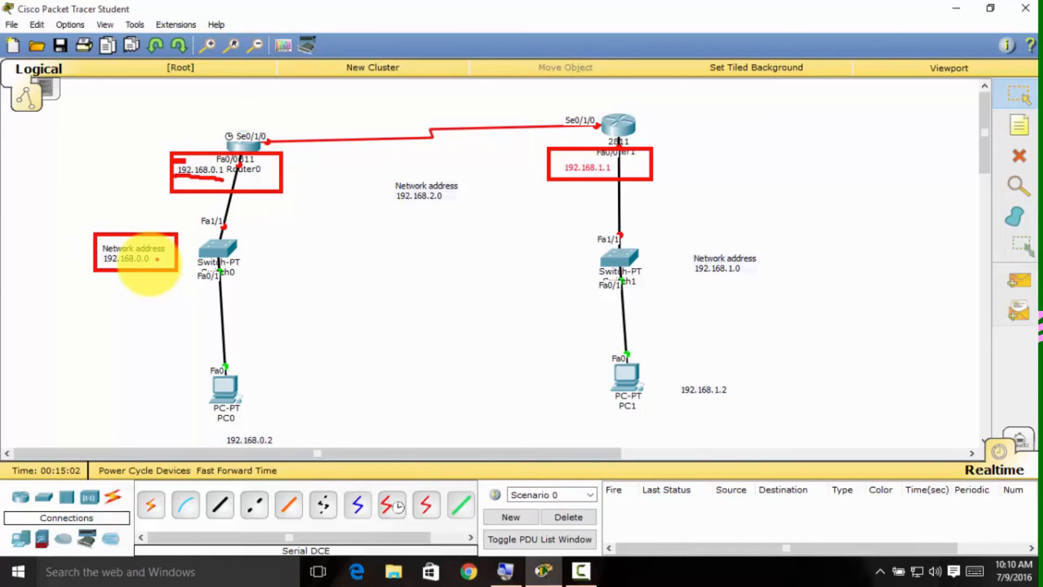
click(145, 264)
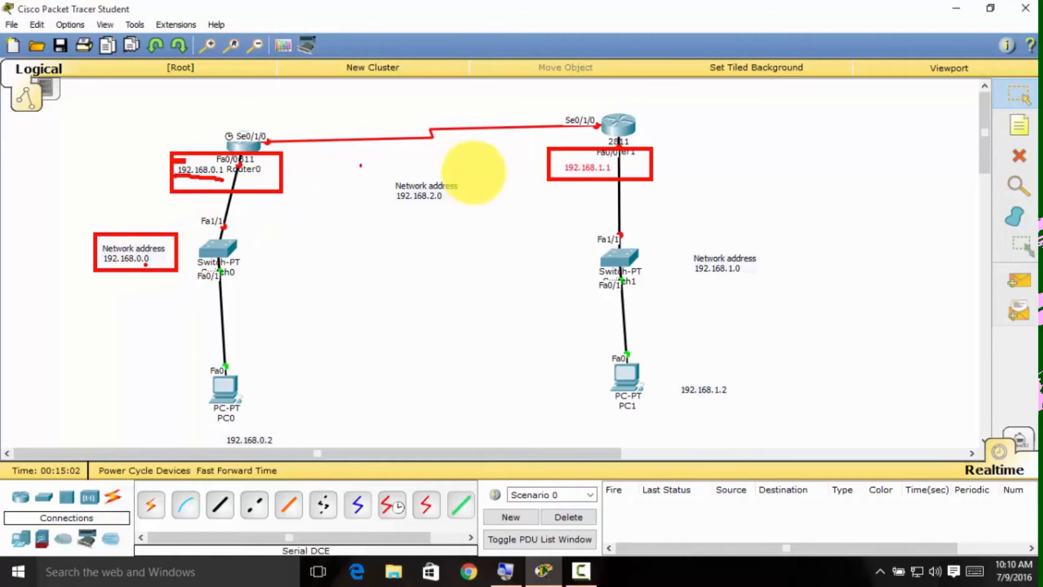
click(440, 203)
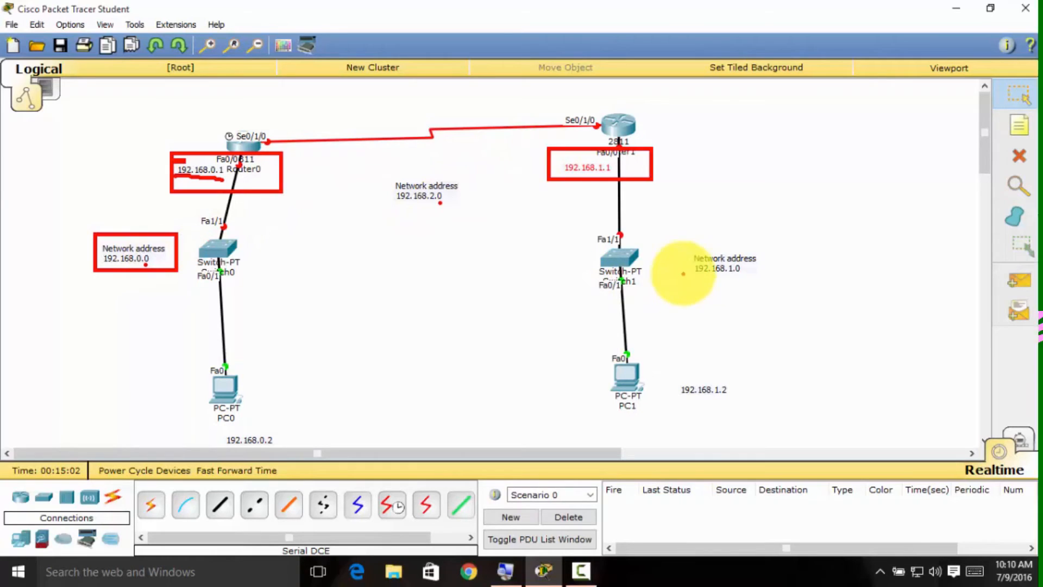
drag(359, 156, 465, 224)
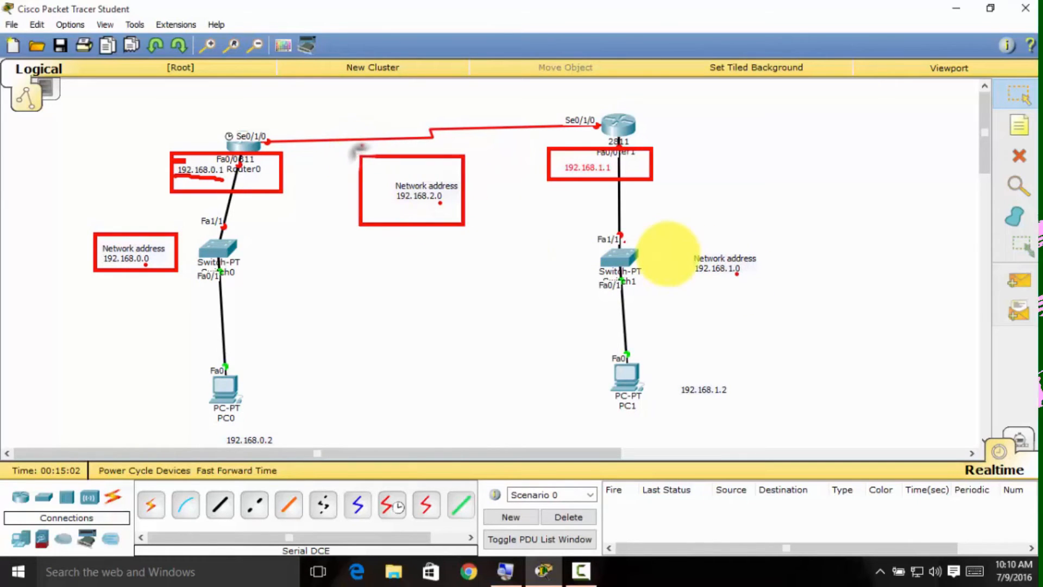
drag(675, 235, 774, 295)
mouse_move(205, 393)
mouse_down()
mouse_move(224, 418)
mouse_move(319, 451)
mouse_up()
mouse_move(607, 344)
mouse_down()
mouse_move(745, 413)
mouse_move(641, 371)
mouse_up()
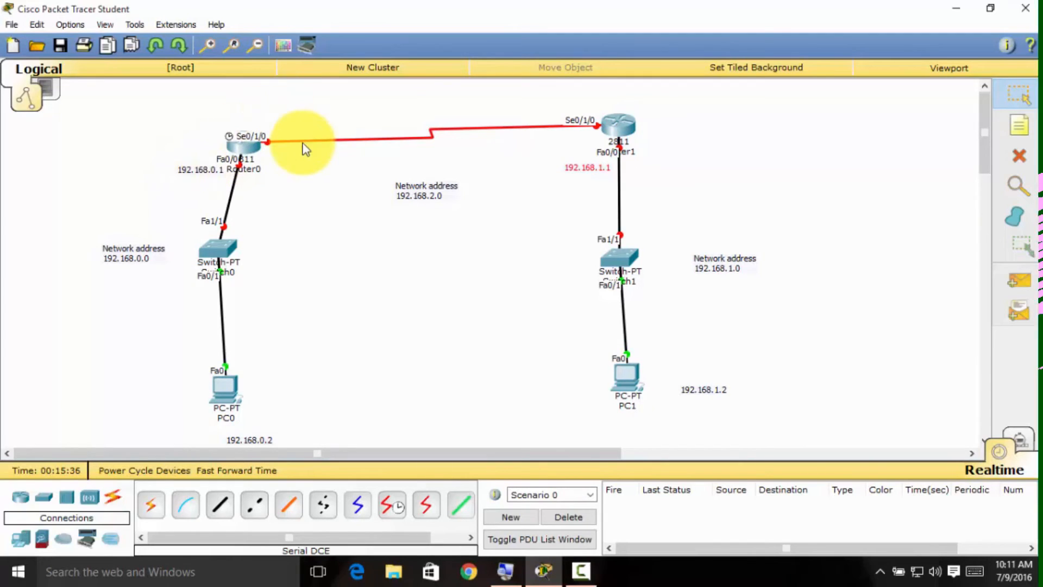
Label Router0's Se0/1/0 interface with a note reading "192.168.2.1" just above it.
click(1019, 125)
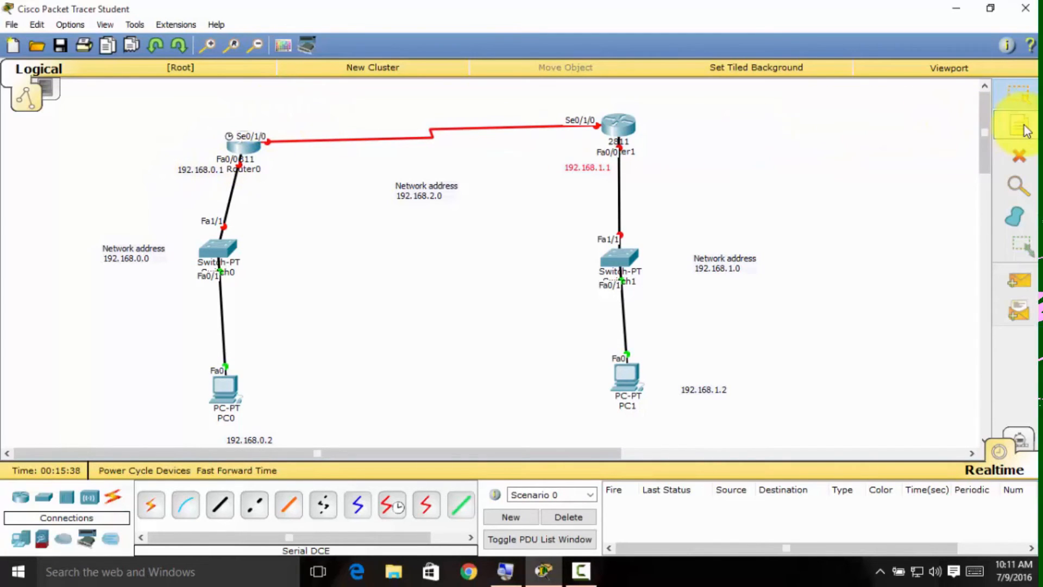
click(247, 111)
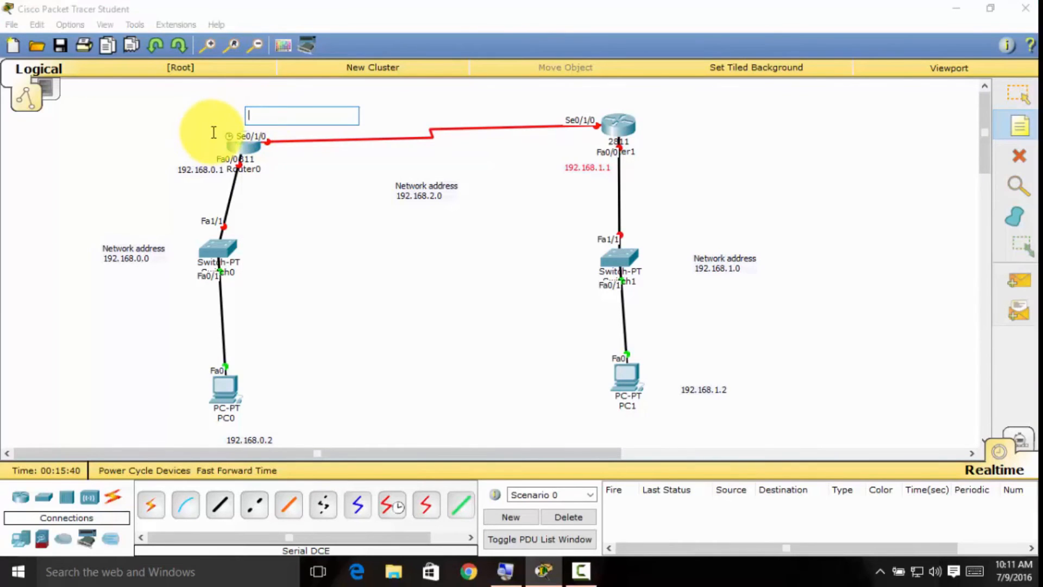
drag(214, 130, 277, 145)
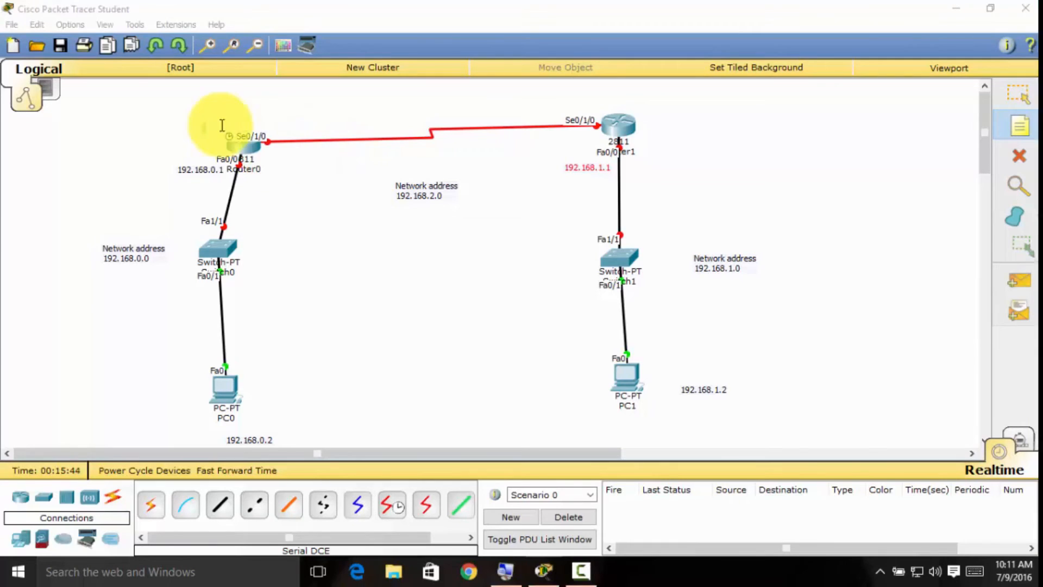
click(241, 111)
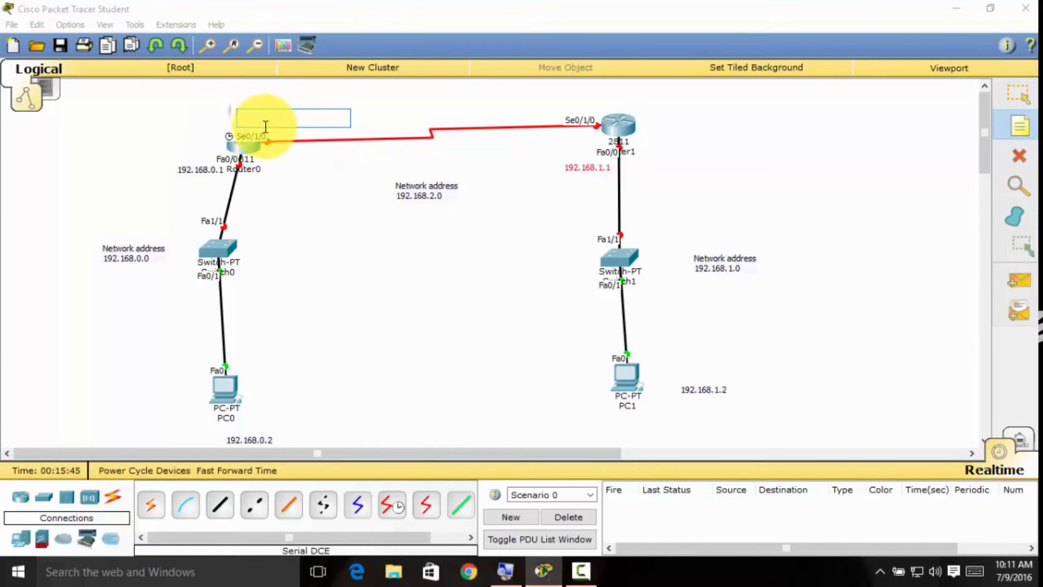
text(192.168.)
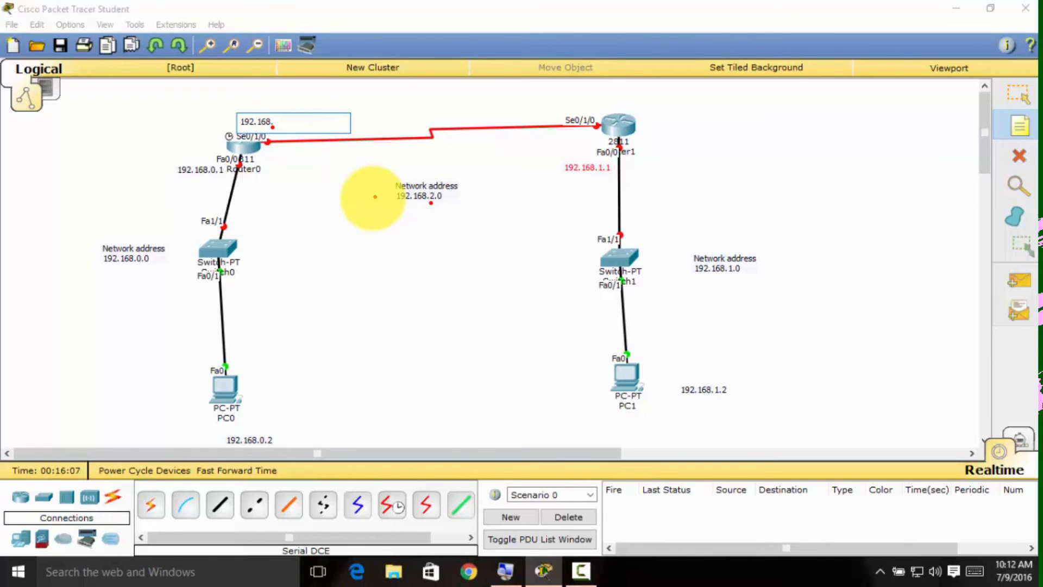
key(Escape)
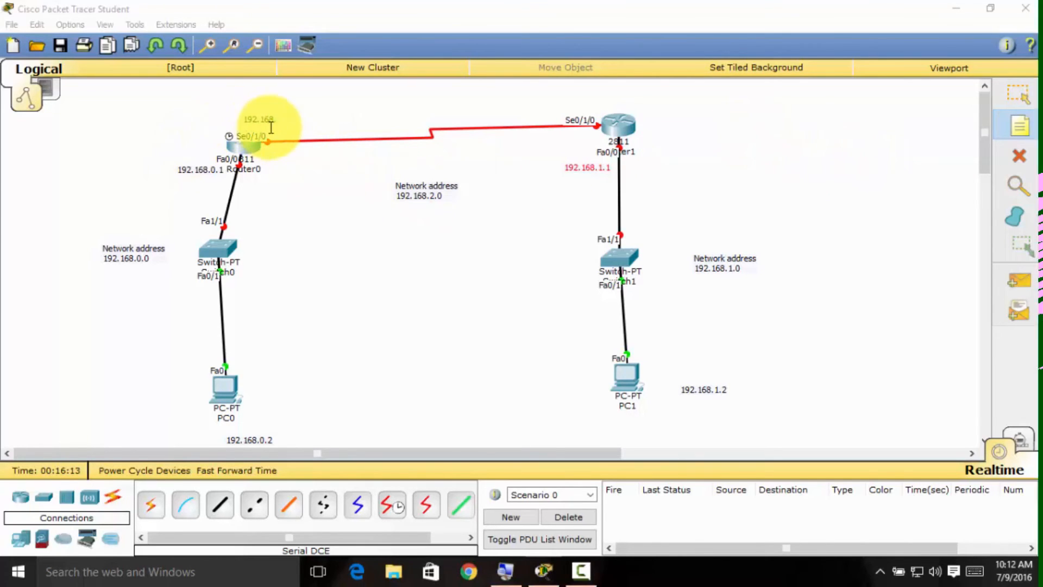
click(273, 122)
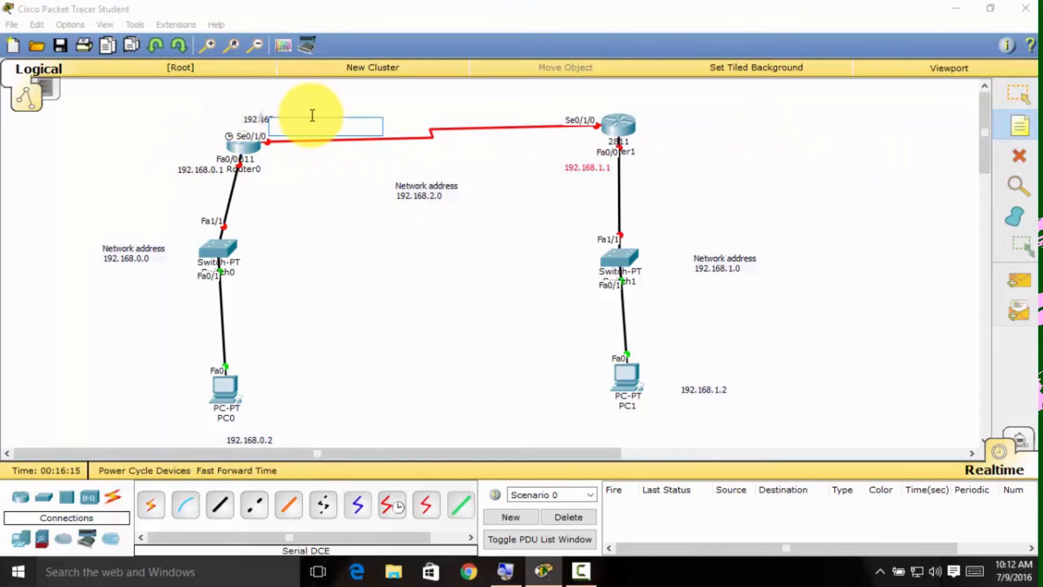
click(302, 158)
click(1023, 95)
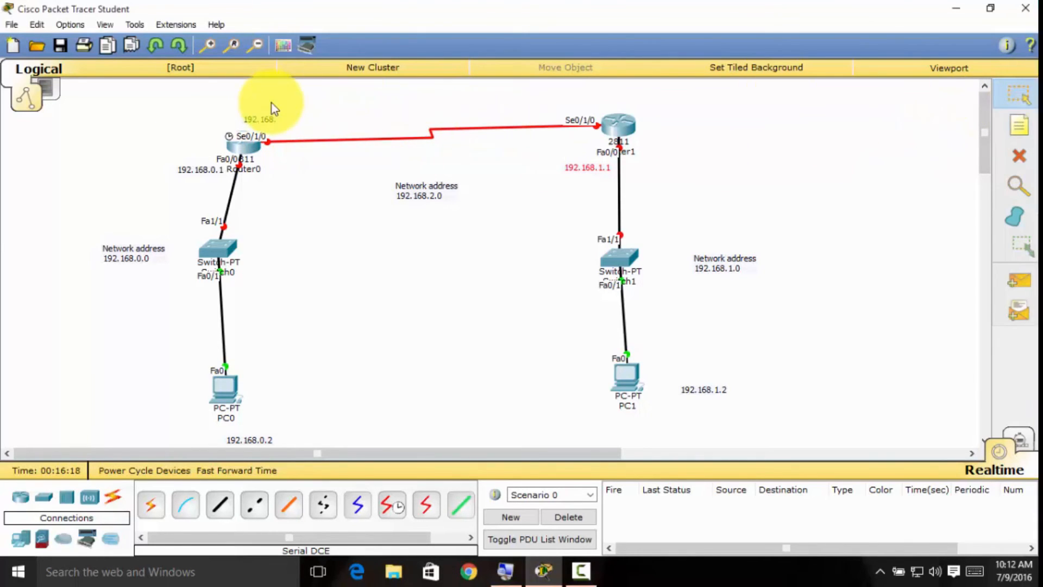
double_click(275, 121)
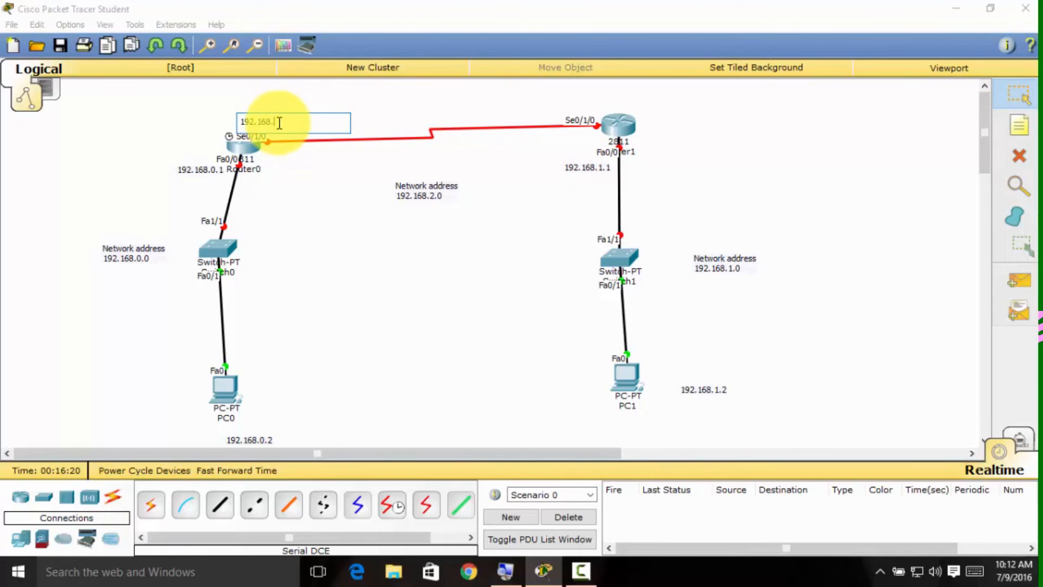
text(2.1)
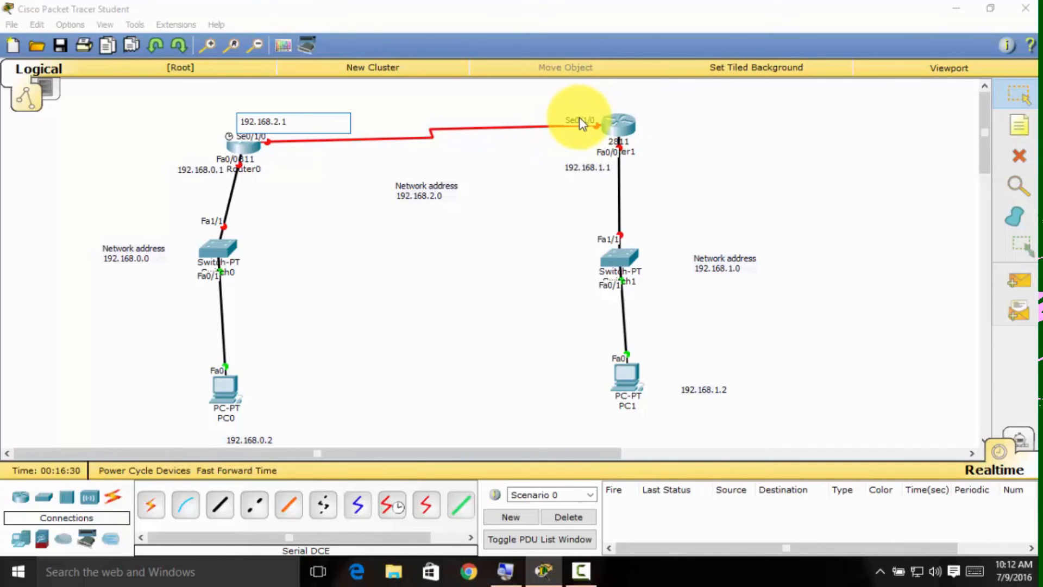
Add a note reading "192.168.2.2" just above Router1's Se0/1/0 interface and finish placing notes.
click(1019, 125)
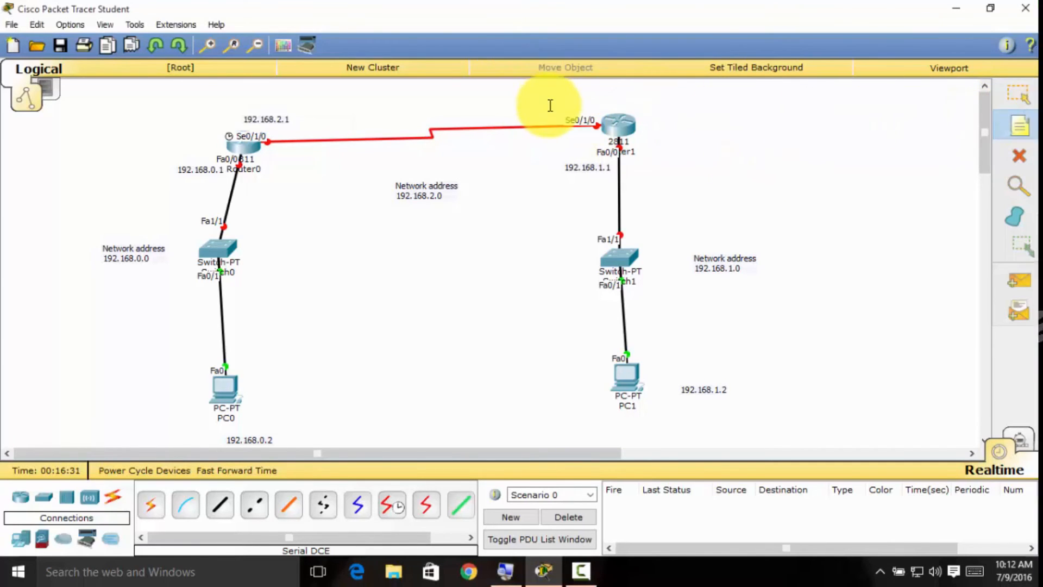
click(550, 105)
text(192)
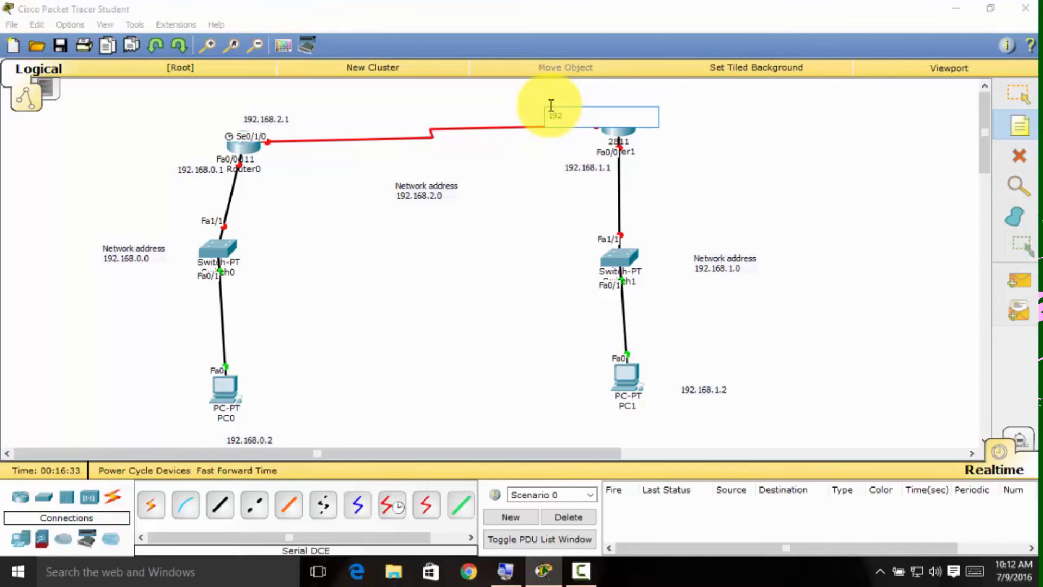
text(.168.2.2)
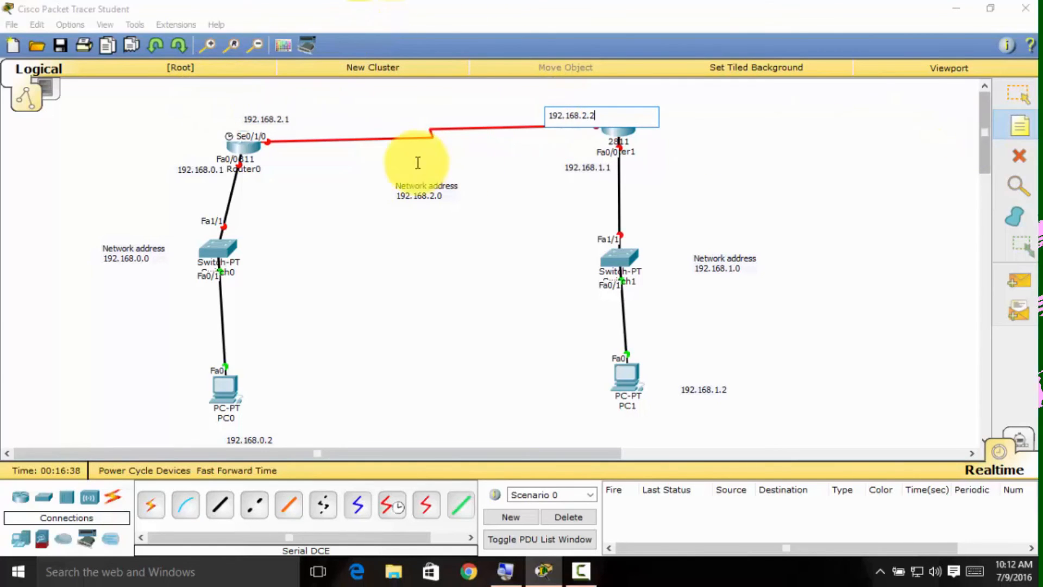
click(1018, 93)
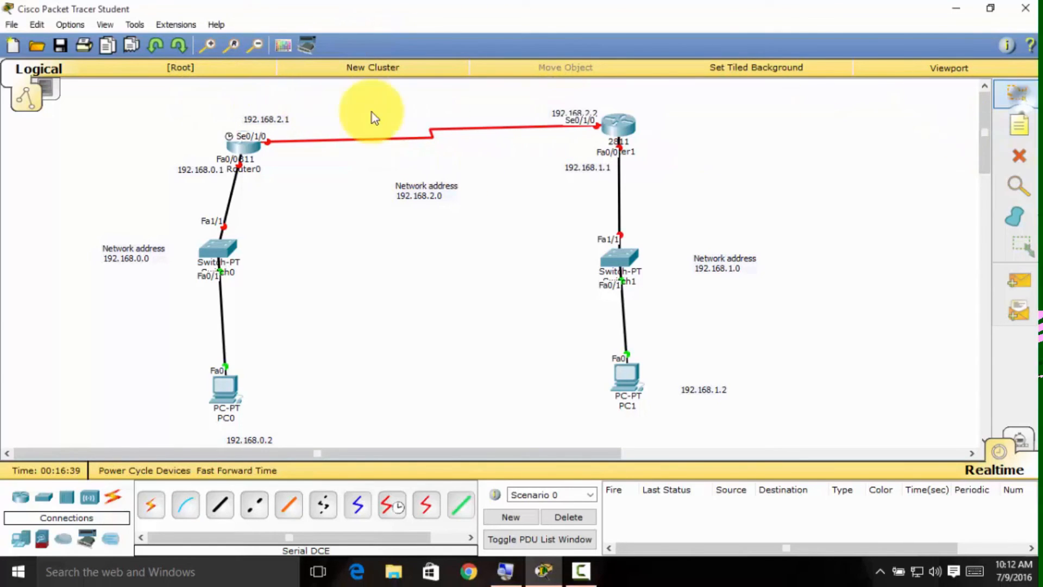
drag(205, 95, 312, 151)
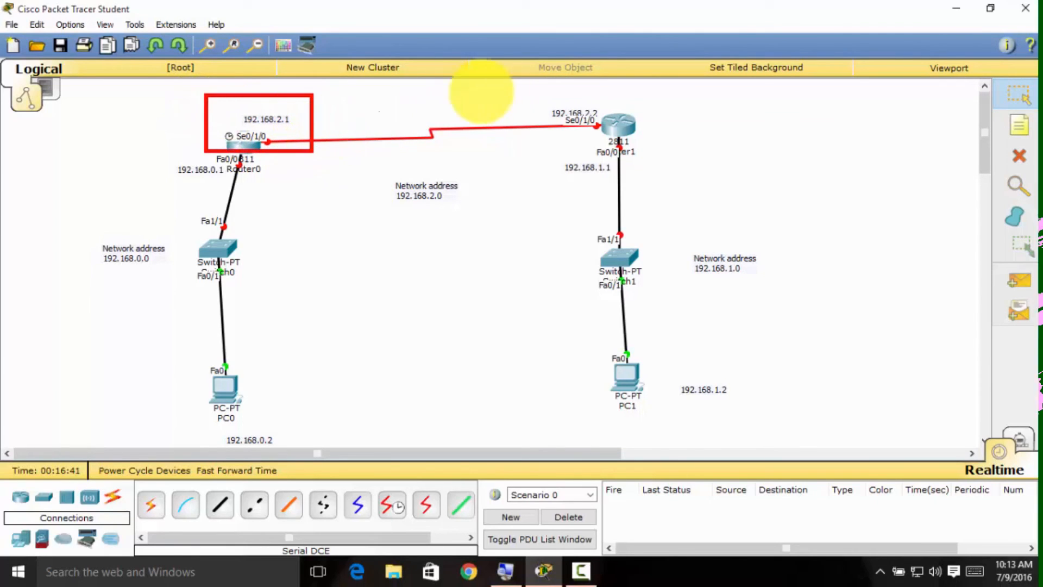
drag(525, 94, 648, 137)
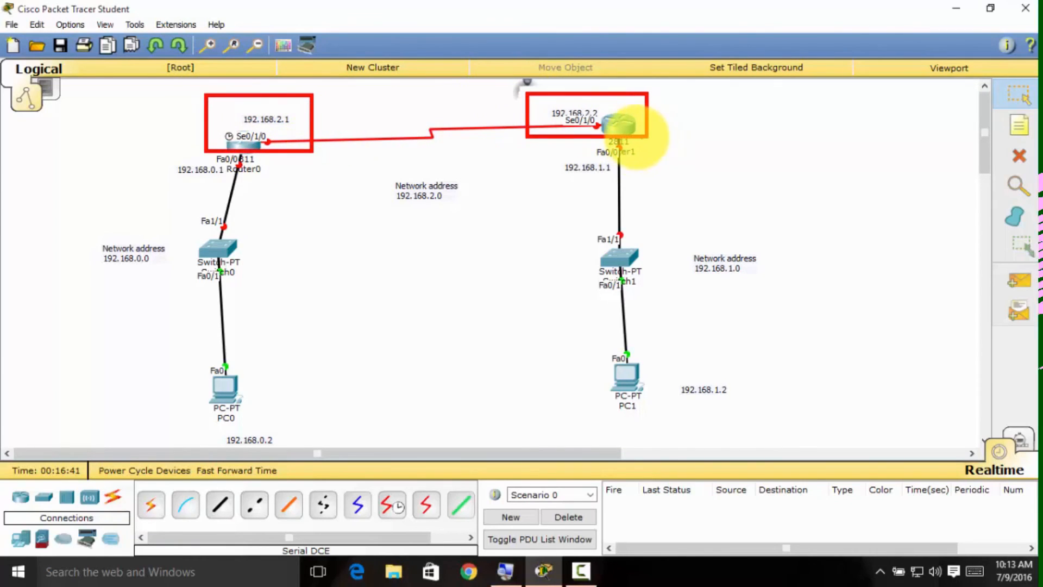
drag(383, 177, 497, 214)
drag(31, 238, 189, 289)
drag(687, 228, 798, 308)
drag(676, 248, 812, 297)
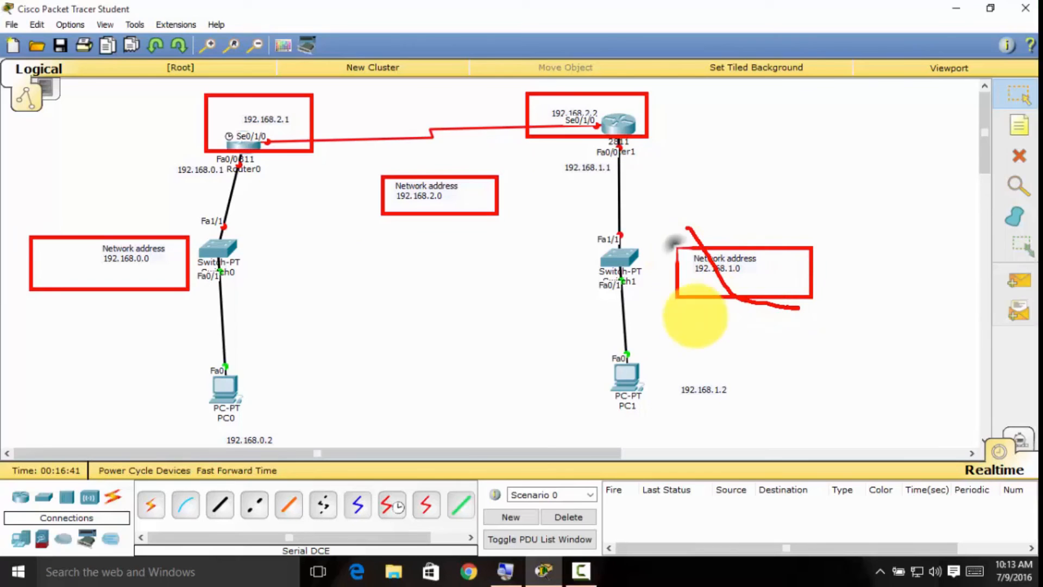
mouse_move(599, 350)
mouse_down()
mouse_move(624, 373)
mouse_move(786, 432)
mouse_up()
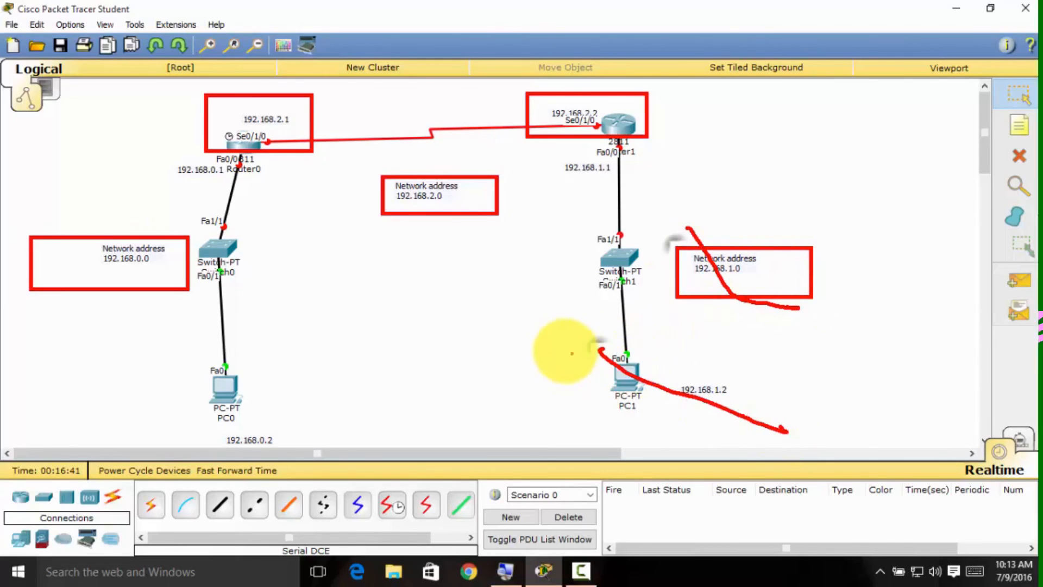
drag(567, 341, 754, 433)
drag(165, 357, 321, 447)
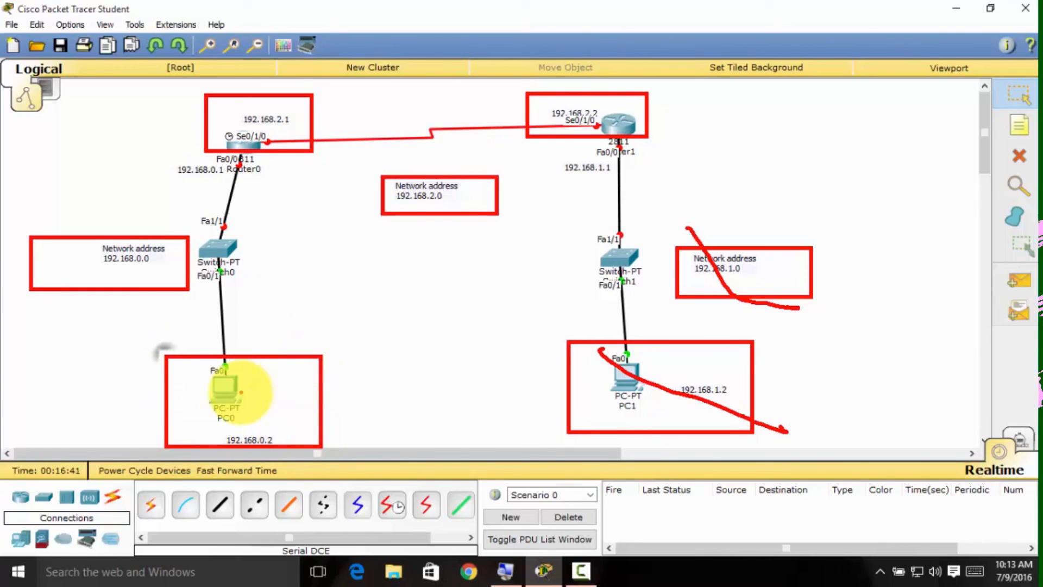
drag(170, 157, 288, 186)
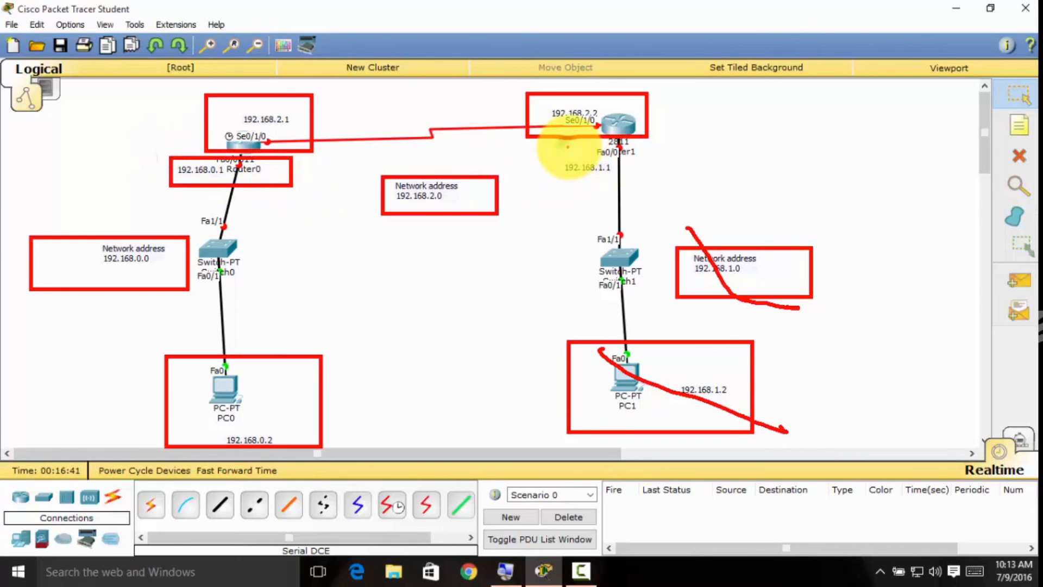
drag(566, 147, 647, 163)
mouse_move(548, 140)
mouse_down()
mouse_move(698, 210)
mouse_move(679, 186)
mouse_move(691, 189)
mouse_up()
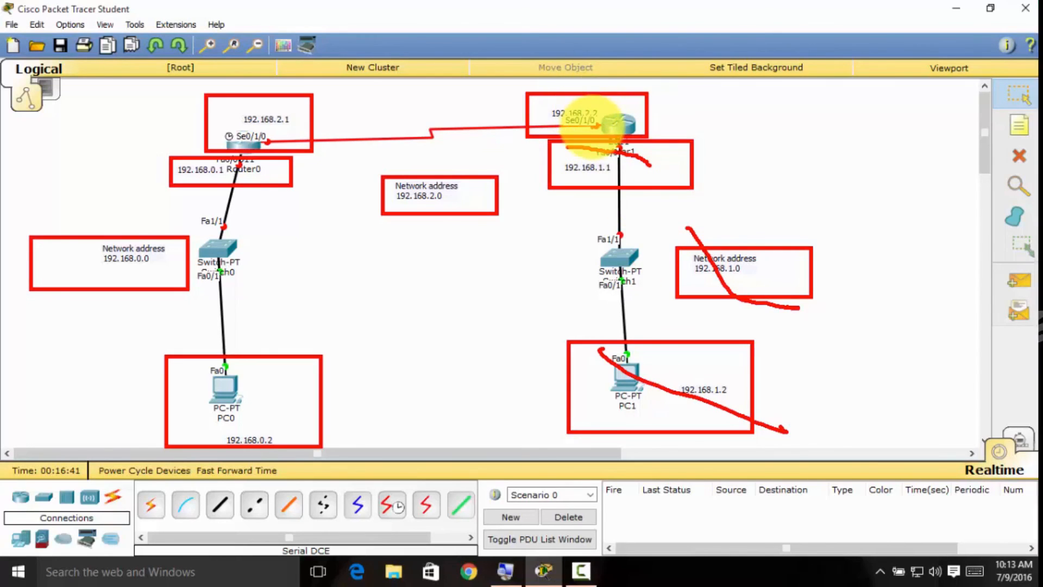
key(Escape)
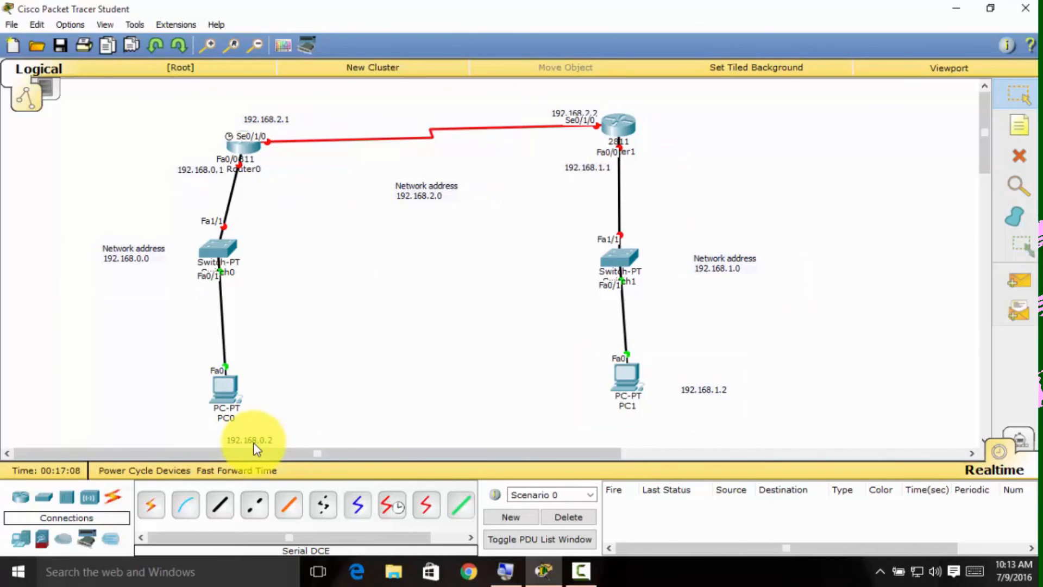
Move the 192.168.0.2 and 192.168.1.2 notes right beside the PC0 and PC1 icons.
drag(255, 442, 294, 398)
drag(690, 388, 676, 388)
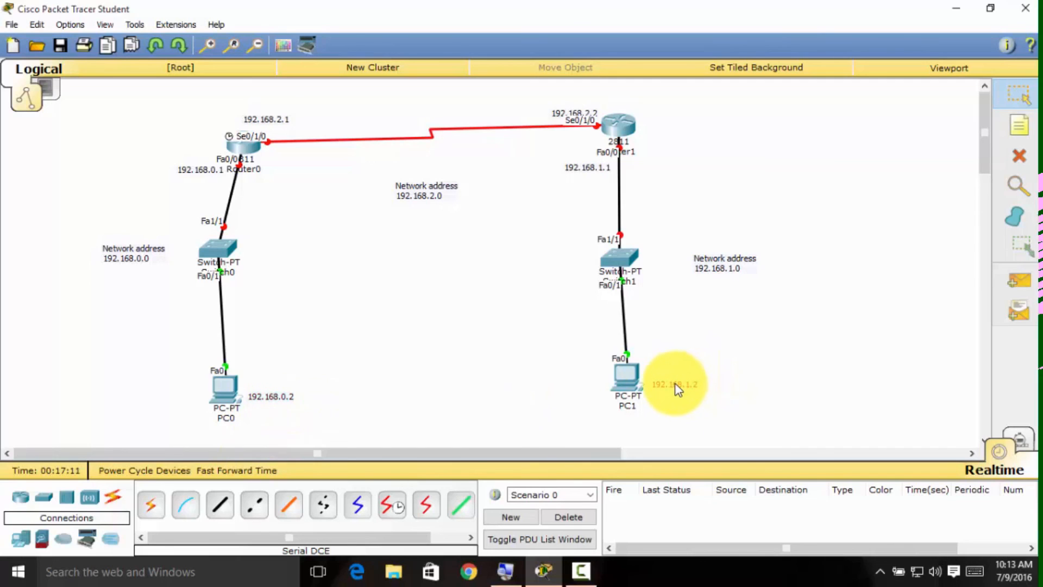
Try to send a simple PDU from PC0 to Router0 and dismiss the resulting message.
click(1005, 288)
click(227, 390)
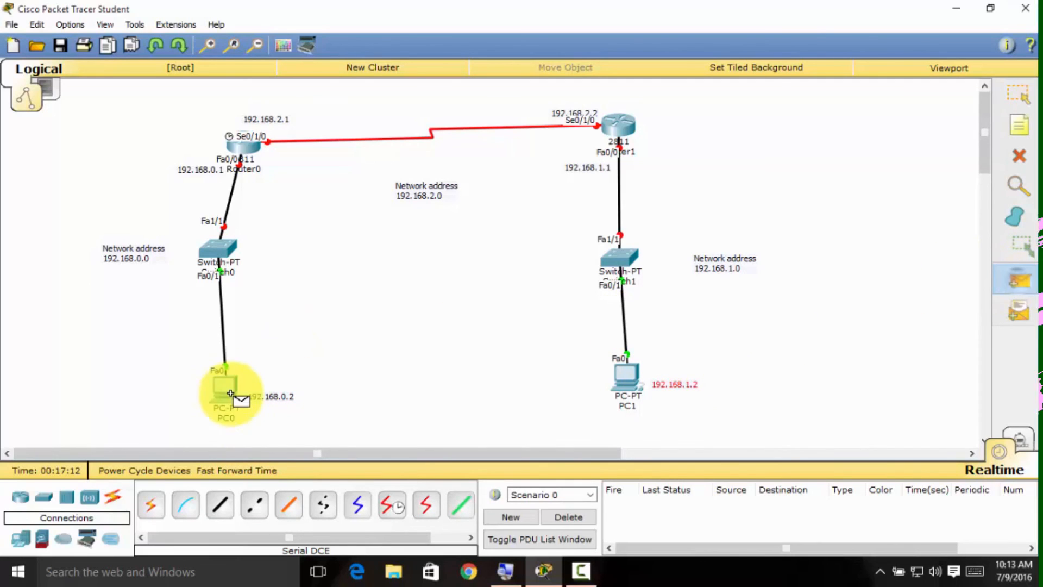
click(249, 142)
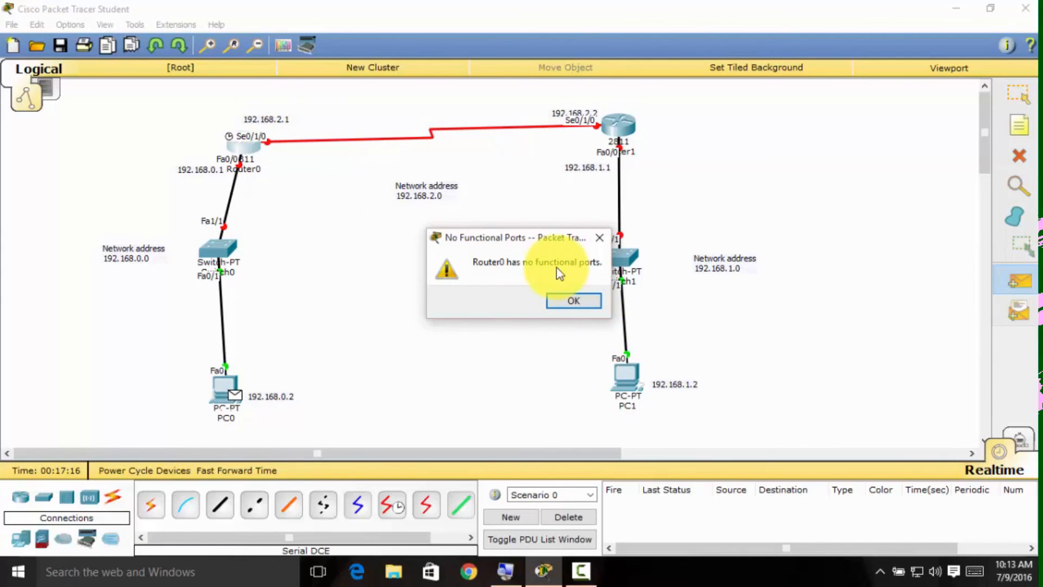
click(566, 297)
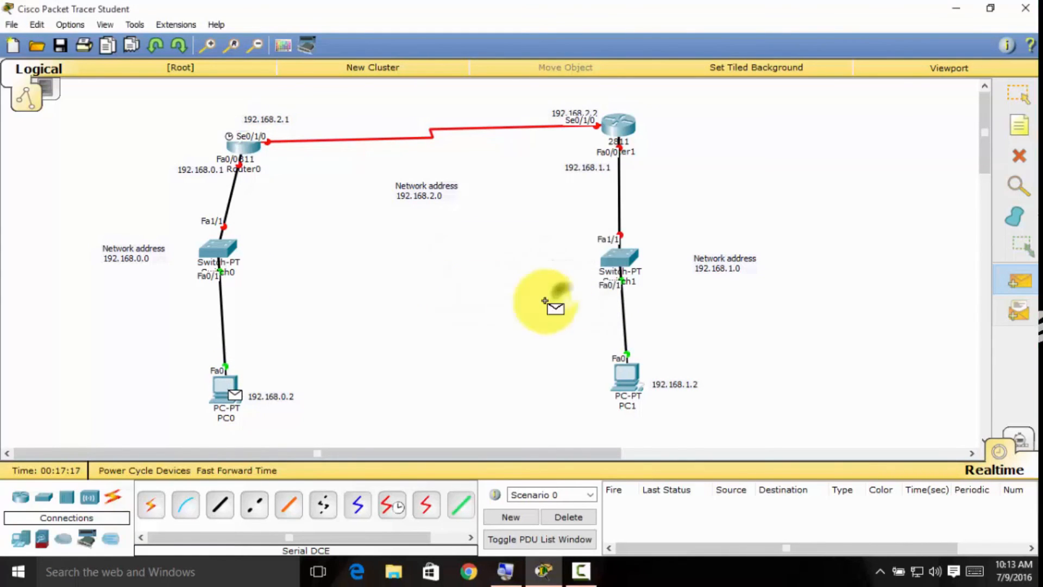